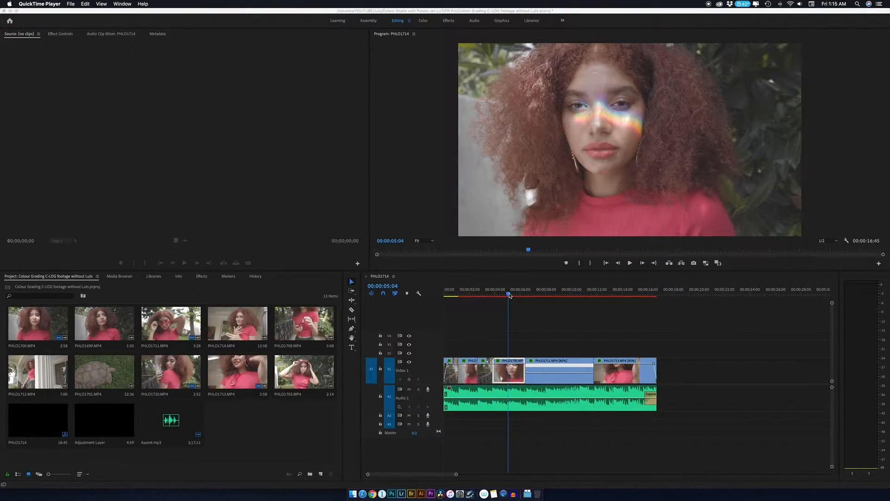
# - Play the whole sequence from the beginning to preview the ungraded footage
pyautogui.click(509, 296)
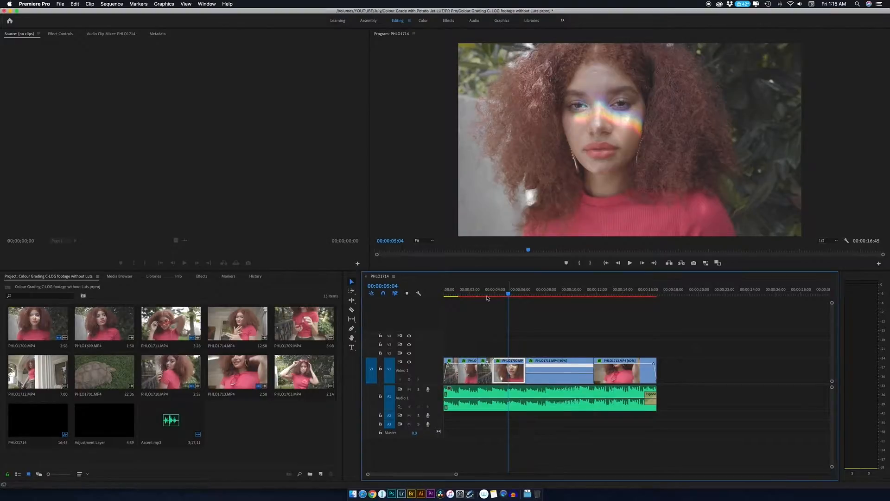
pyautogui.moveTo(478, 295); pyautogui.dragTo(424, 296)
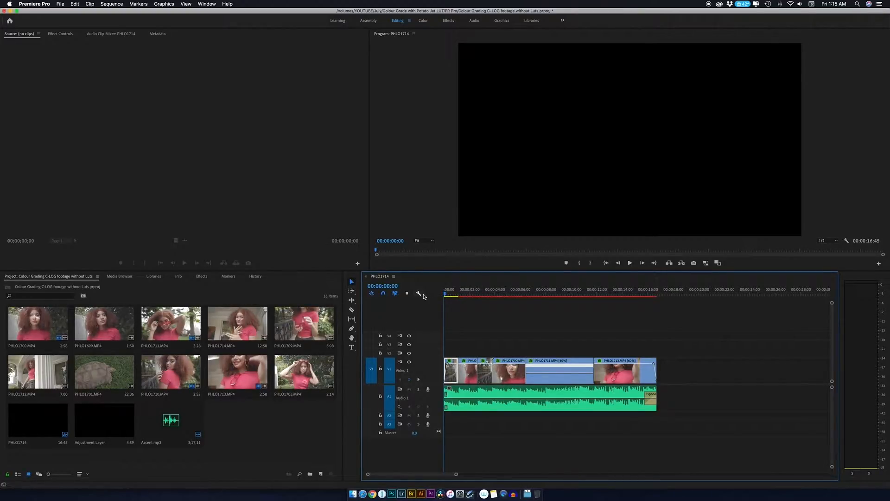
pyautogui.press('space')
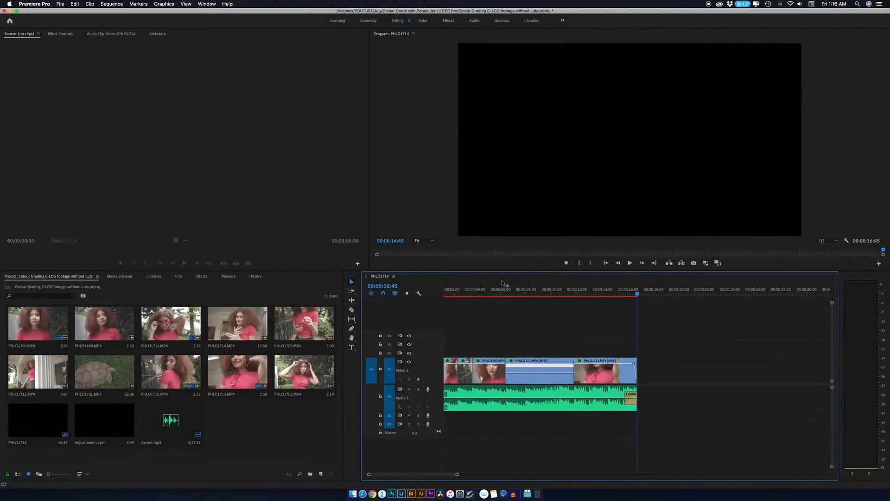
pyautogui.click(480, 293)
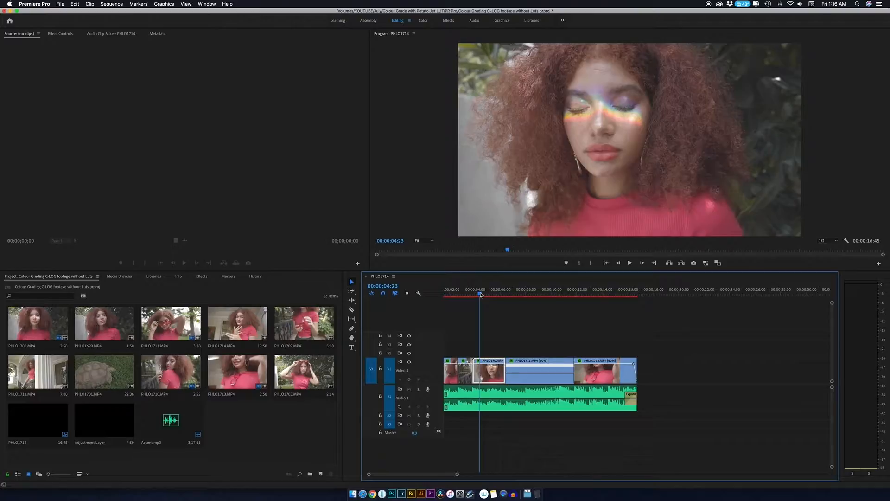
pyautogui.hscroll(-2, 556, 348)
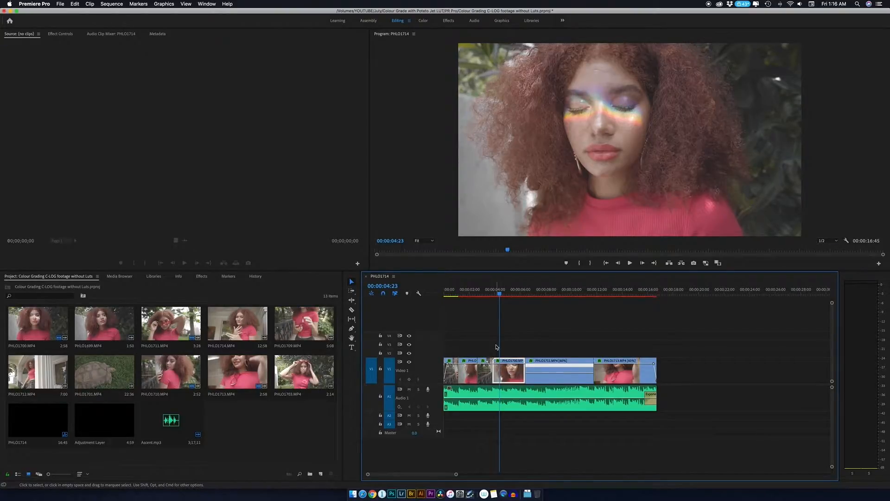
# - Stack three adjustment layers on tracks V2, V3 and V4 from the sequence start, and switch to the Color workspace
pyautogui.click(217, 417)
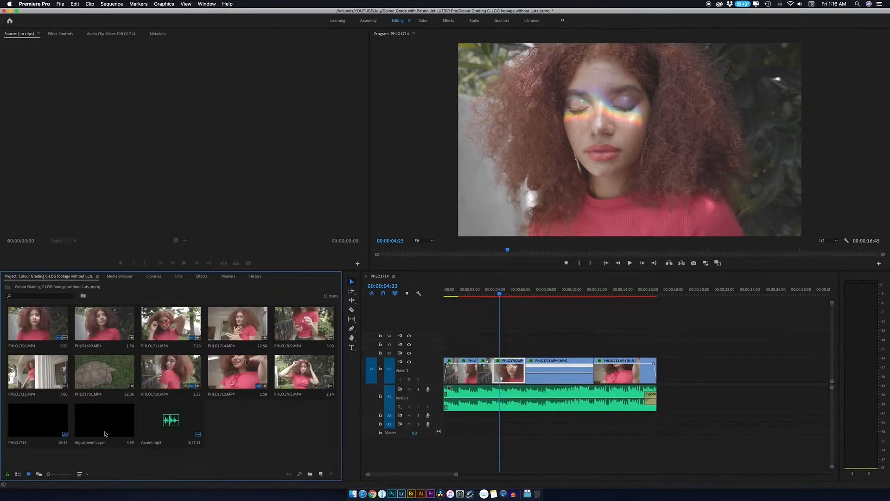
pyautogui.moveTo(95, 430); pyautogui.dragTo(449, 334)
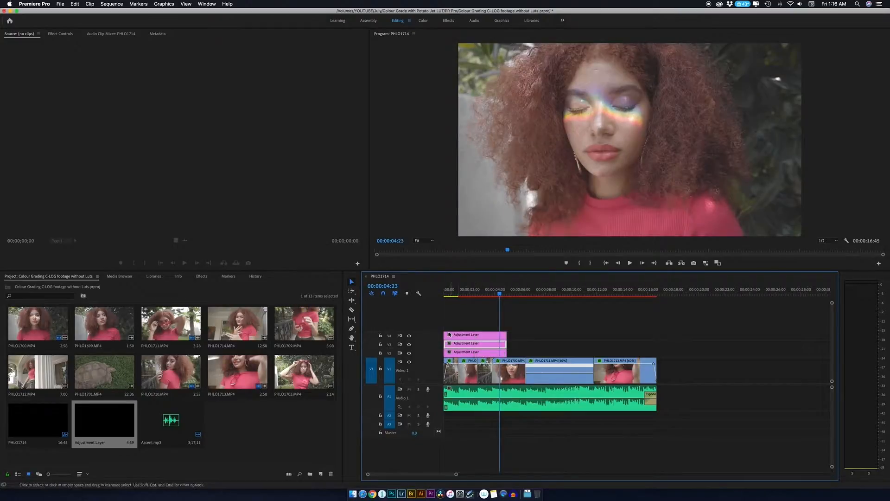
pyautogui.click(424, 22)
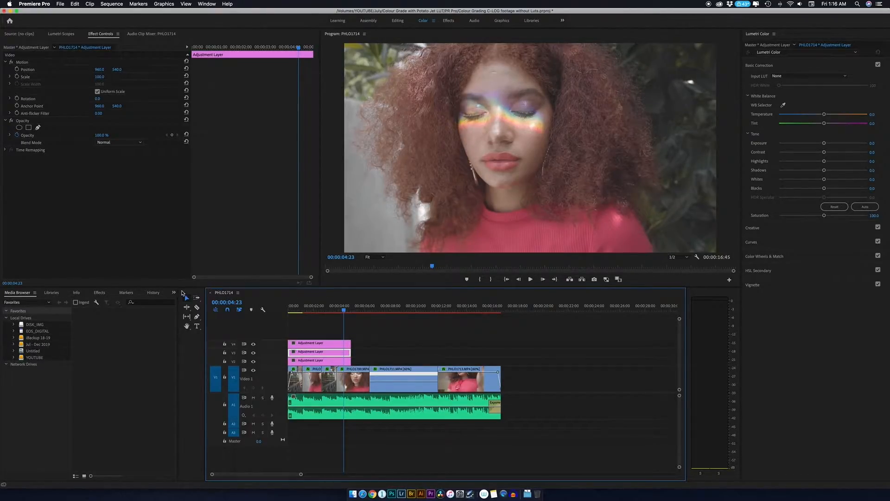
pyautogui.moveTo(179, 293); pyautogui.dragTo(318, 292)
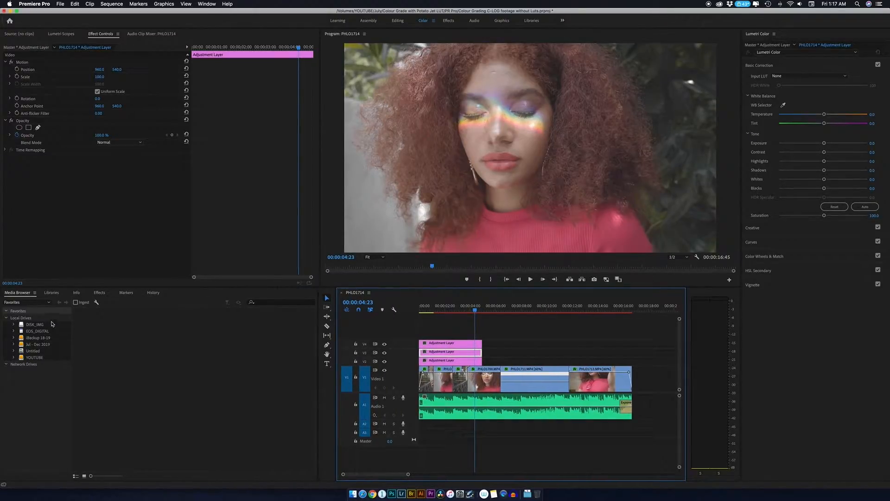
# - Find the Lumetri Color effect, apply it to the adjustment layer on V2, and hide tracks V3 and V4
pyautogui.click(101, 293)
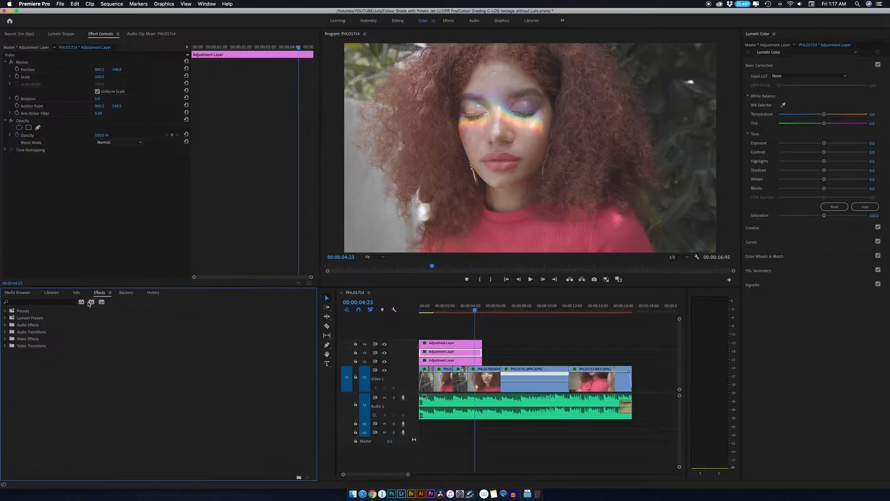
pyautogui.click(46, 304)
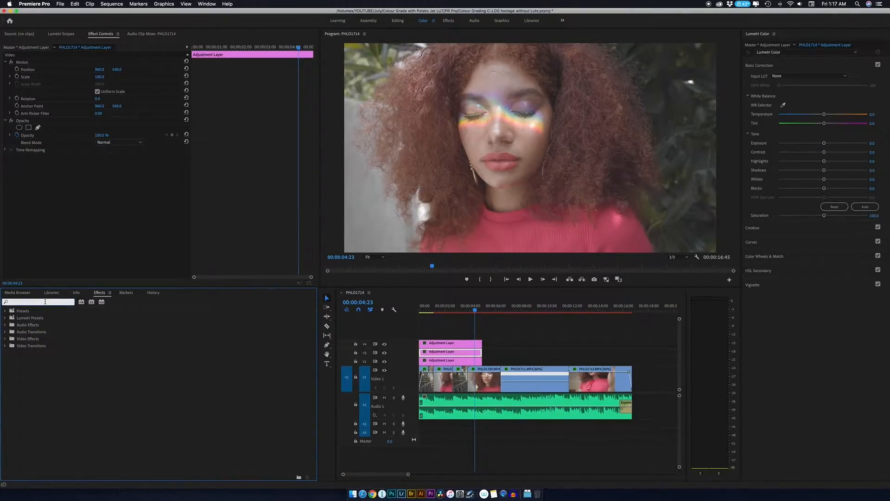
pyautogui.write('lumetri colo')
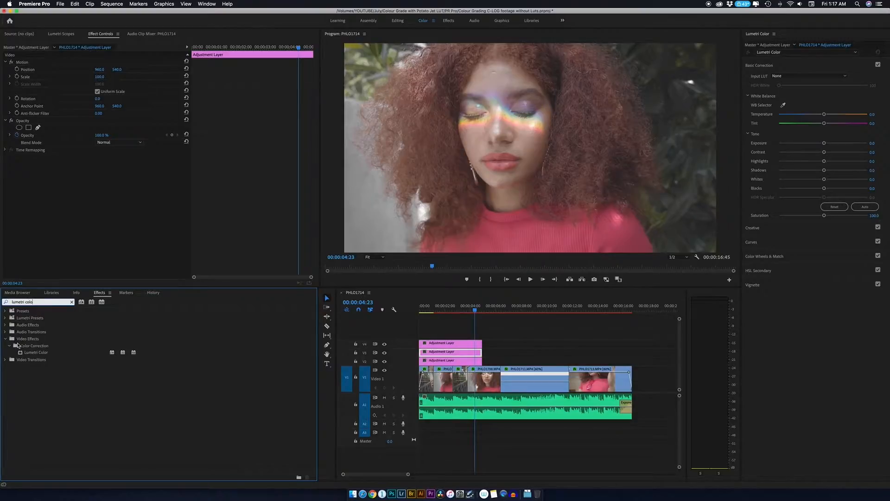
pyautogui.moveTo(31, 353); pyautogui.dragTo(438, 361)
pyautogui.click(384, 344)
pyautogui.click(385, 352)
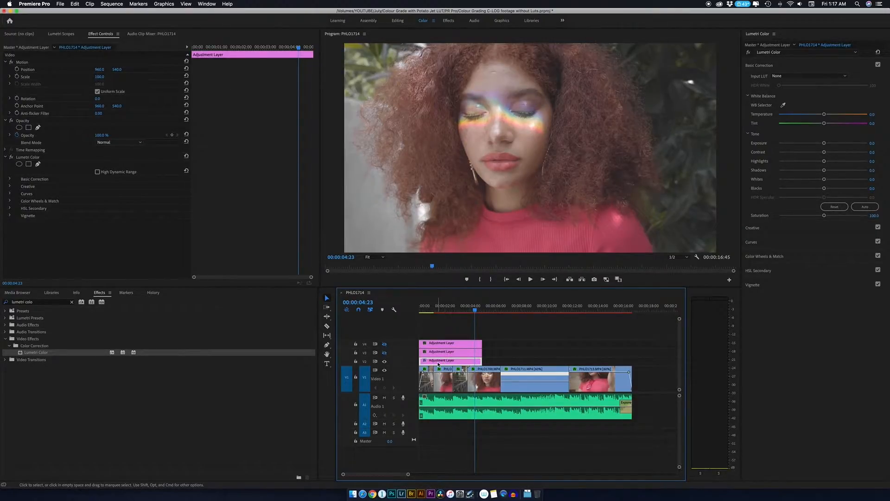
# - Scrub through the opening fade-in and park the playhead on the second clip at 00:00:01:34
pyautogui.press('=')
pyautogui.press('=')
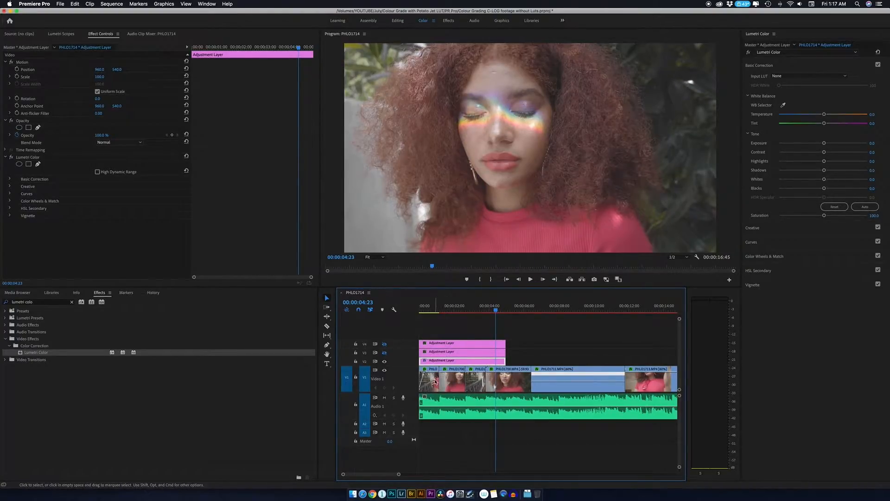
pyautogui.click(431, 381)
pyautogui.click(431, 308)
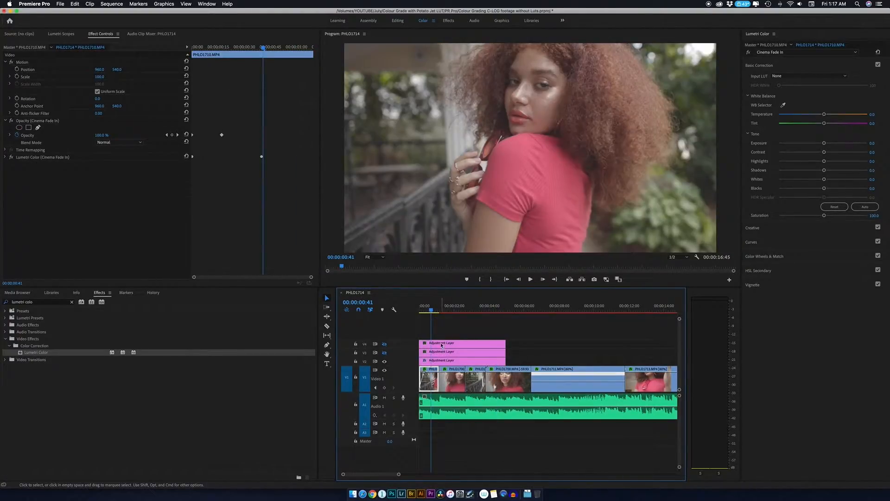
pyautogui.moveTo(431, 311); pyautogui.dragTo(426, 313)
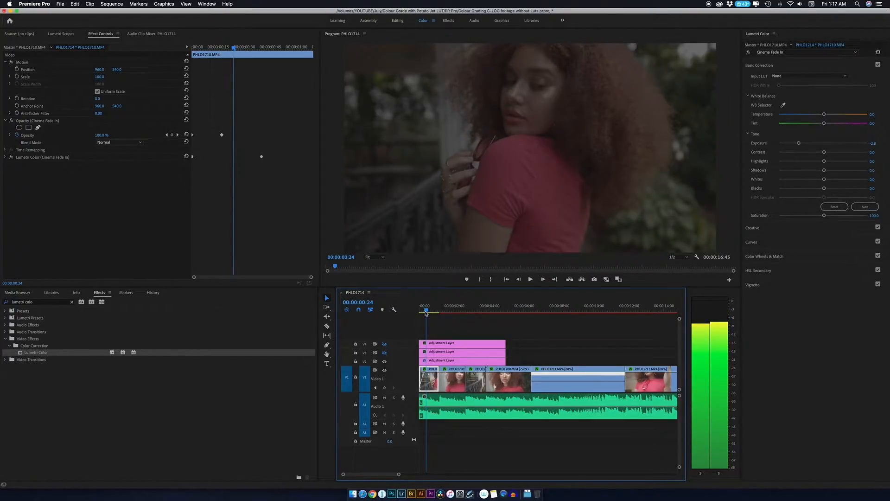
pyautogui.moveTo(426, 313); pyautogui.dragTo(424, 315)
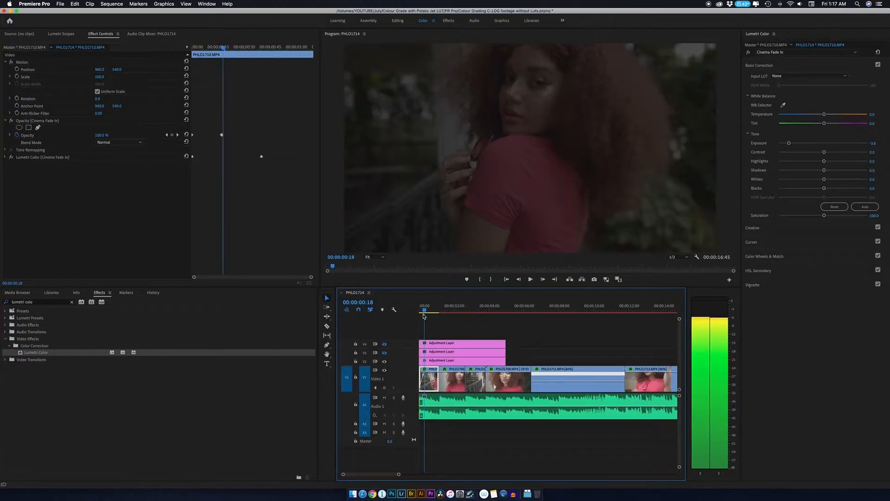
pyautogui.moveTo(424, 316); pyautogui.dragTo(448, 312)
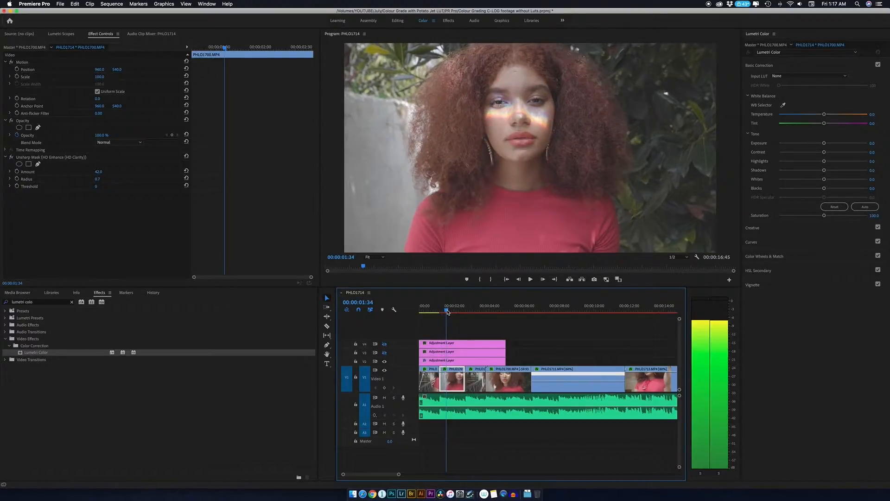
# - With the Lumetri scopes shown, use the V2 adjustment layer's color wheels to lower shadows, raise midtones and slightly lower highlights
pyautogui.click(450, 361)
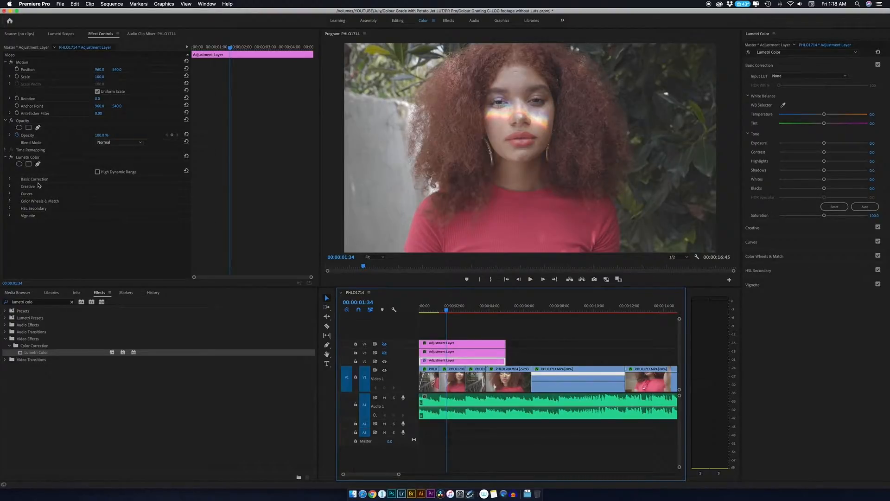
pyautogui.click(44, 159)
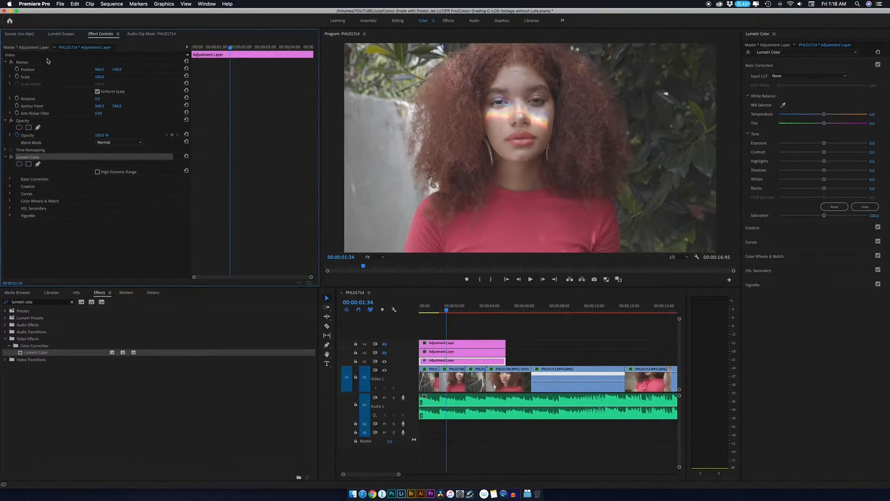
pyautogui.click(60, 34)
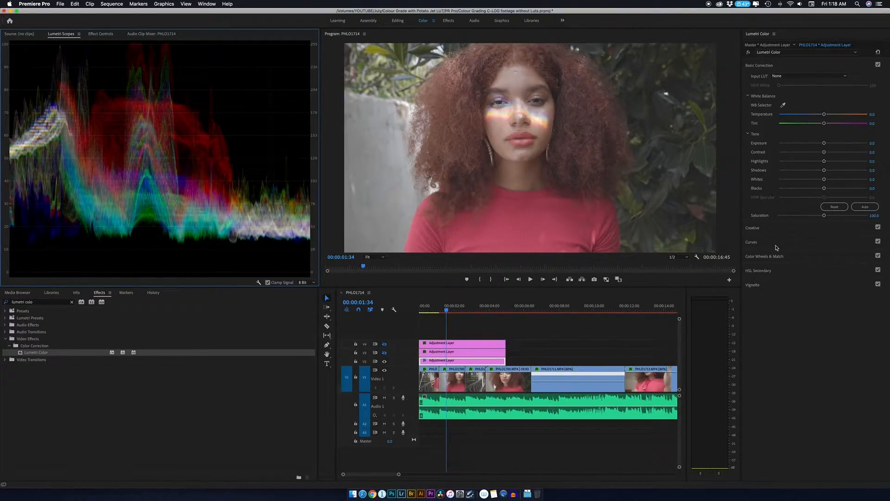
pyautogui.click(798, 257)
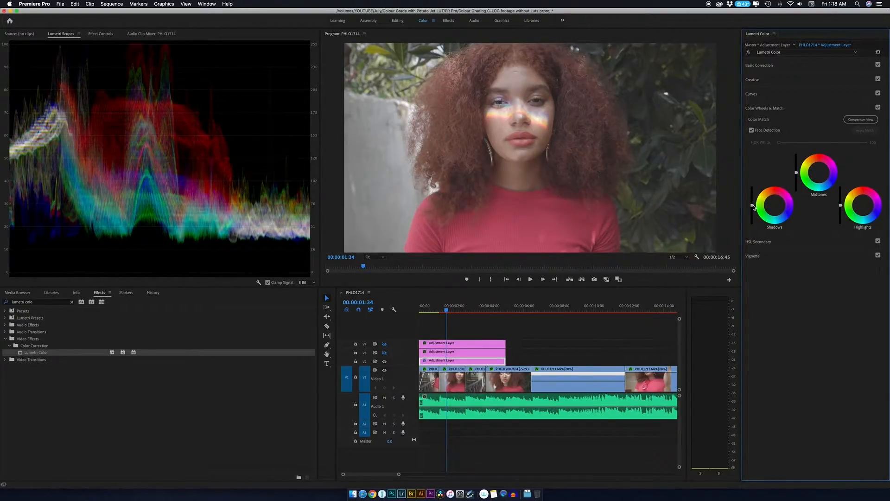
pyautogui.moveTo(752, 204); pyautogui.dragTo(752, 211)
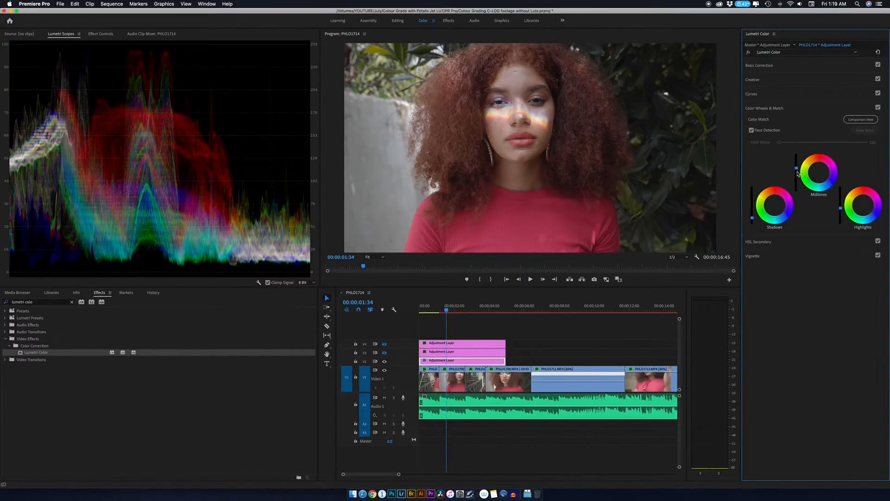
# - Compare the image with and without the V2 adjustment layer's color wheel grade
pyautogui.click(384, 363)
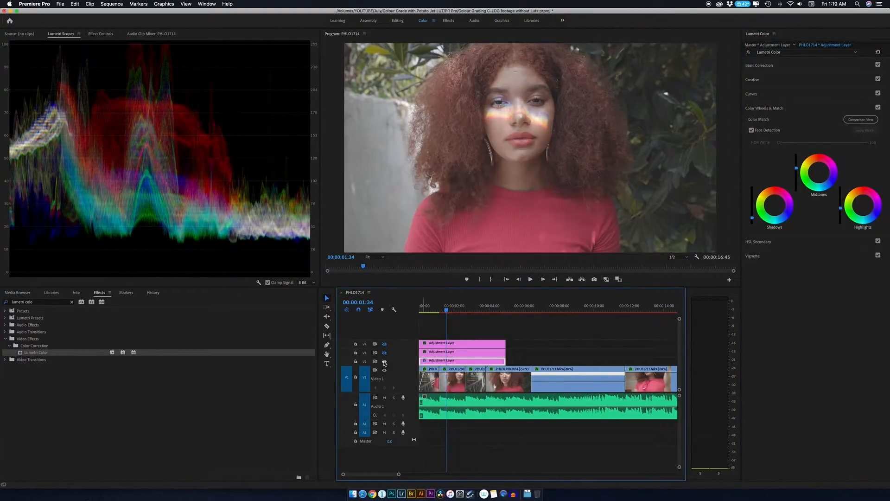
pyautogui.click(384, 362)
pyautogui.click(385, 362)
pyautogui.click(384, 362)
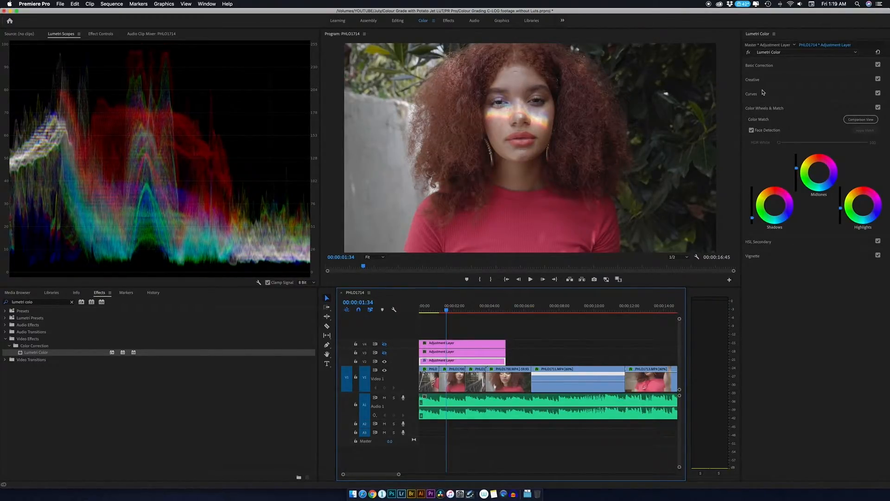
# - In Basic Correction, set Exposure to 0.3, Highlights to -11.4, and Shadows and Blacks to about -15, and check before and after
pyautogui.click(783, 68)
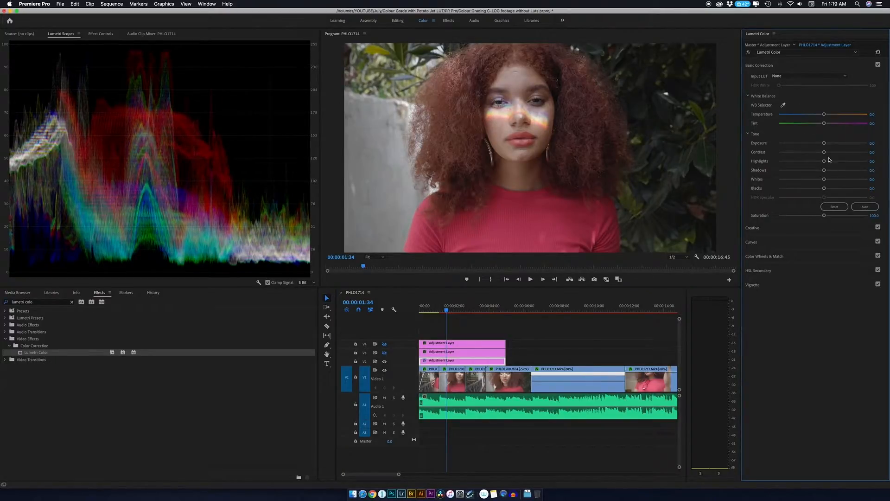
pyautogui.moveTo(826, 163); pyautogui.dragTo(831, 160)
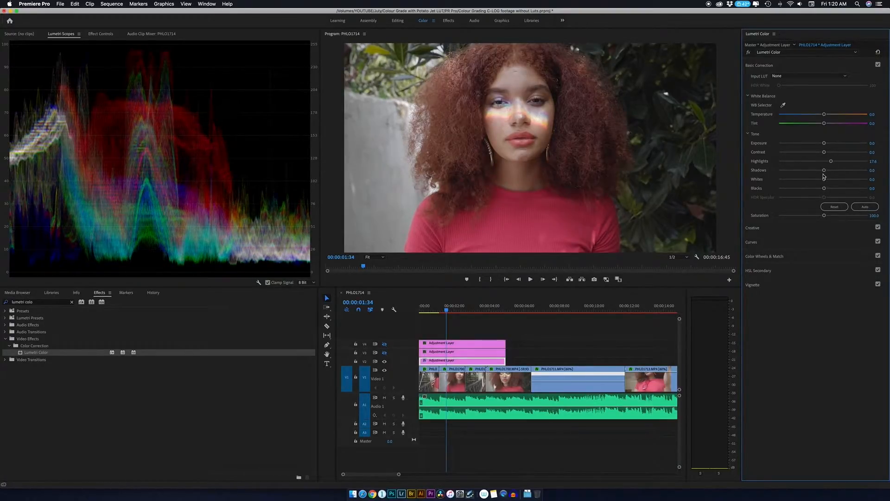
pyautogui.moveTo(824, 172); pyautogui.dragTo(817, 191)
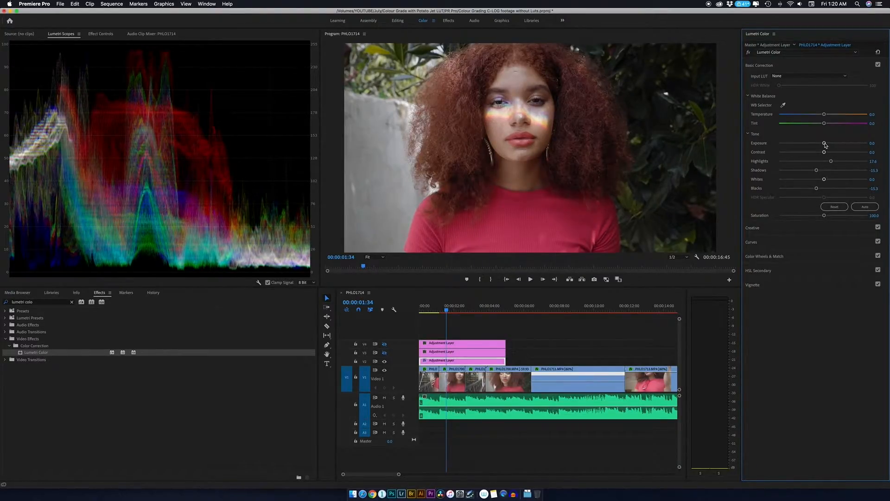
pyautogui.moveTo(825, 143); pyautogui.dragTo(826, 144)
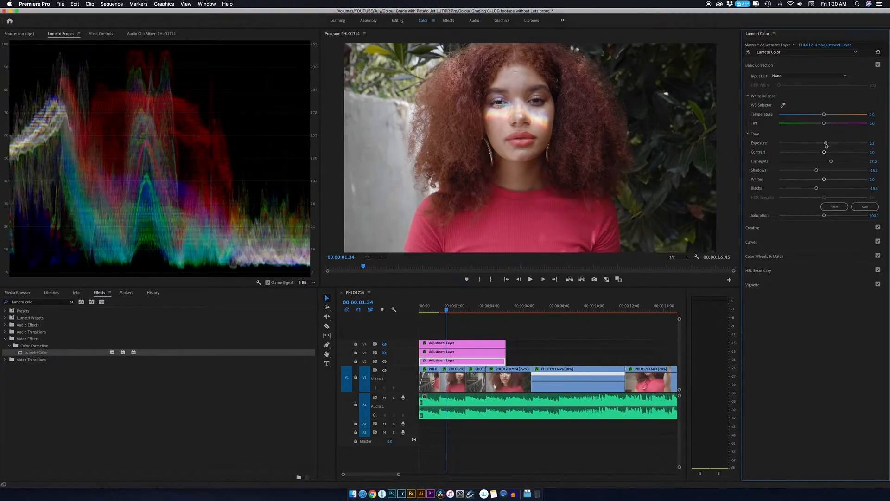
pyautogui.moveTo(832, 162); pyautogui.dragTo(816, 163)
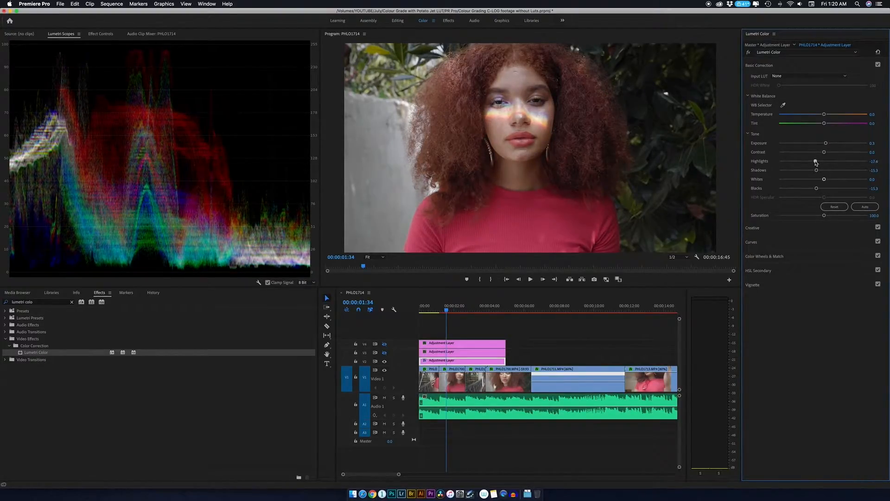
pyautogui.moveTo(815, 162); pyautogui.dragTo(819, 162)
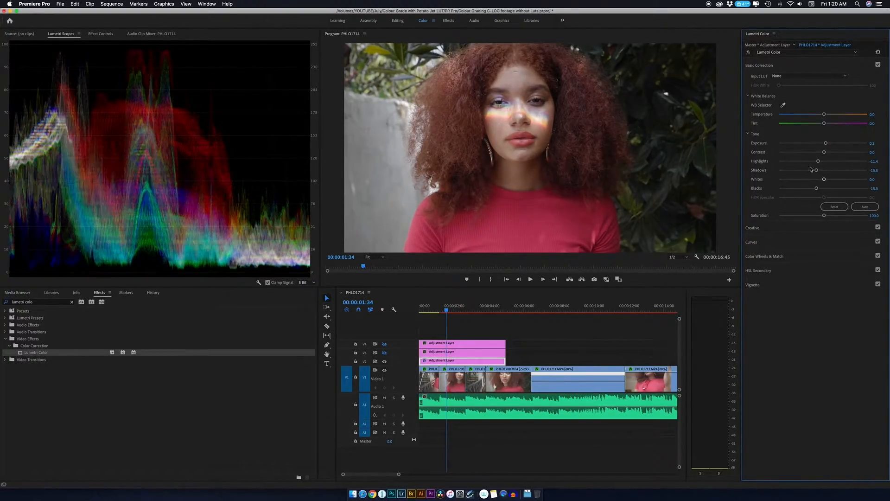
pyautogui.click(384, 361)
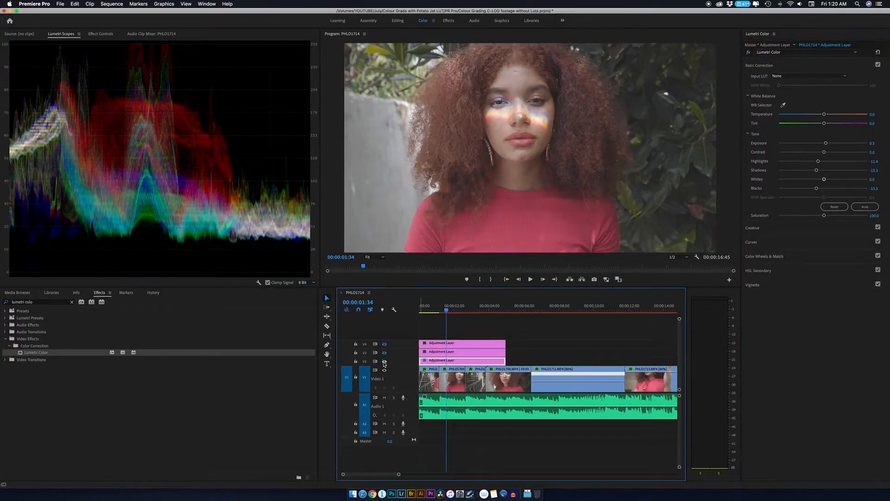
pyautogui.click(385, 362)
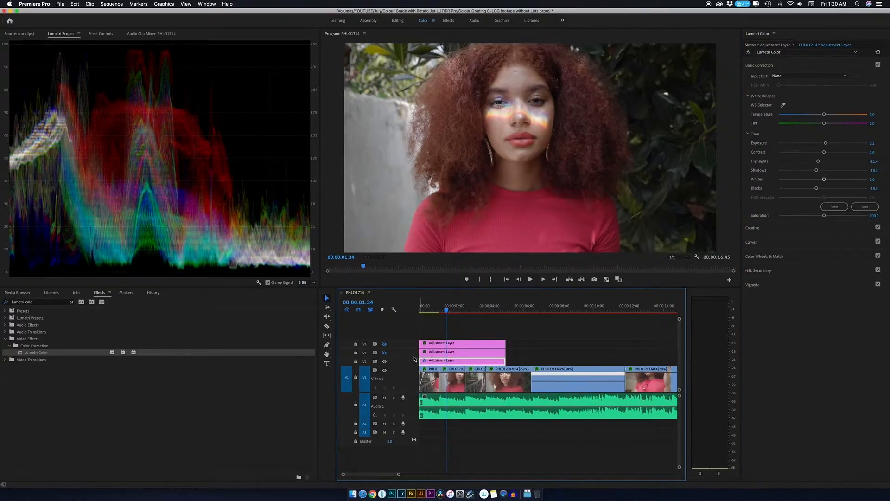
# - Raise Saturation to 113.7 and warm the Temperature to 27.8 on the V2 adjustment layer
pyautogui.moveTo(824, 215); pyautogui.dragTo(829, 216)
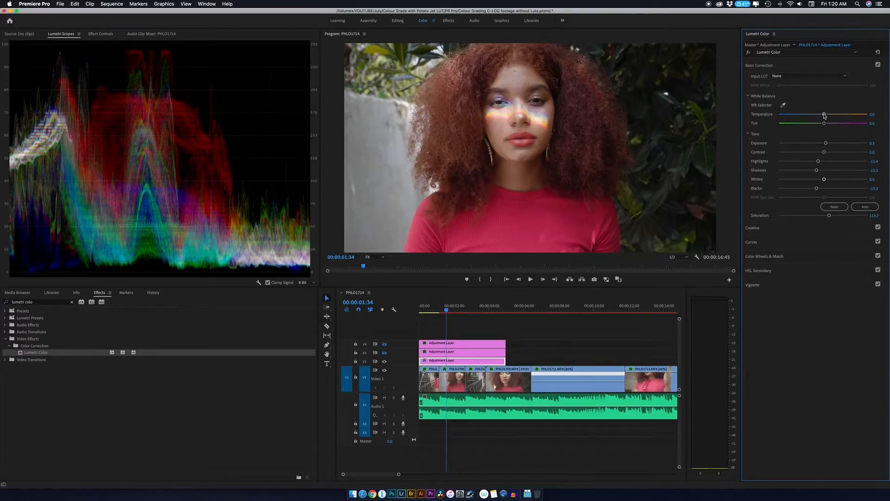
pyautogui.moveTo(824, 116); pyautogui.dragTo(837, 115)
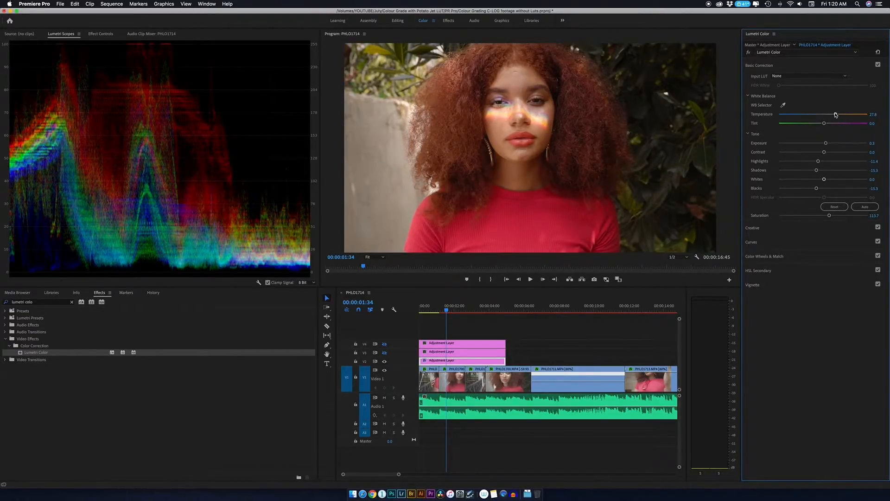
# - Try warm and cool Temperature extremes on the V2 adjustment layer, settle on -3.5, and play the sequence from the start
pyautogui.moveTo(836, 115); pyautogui.dragTo(798, 119)
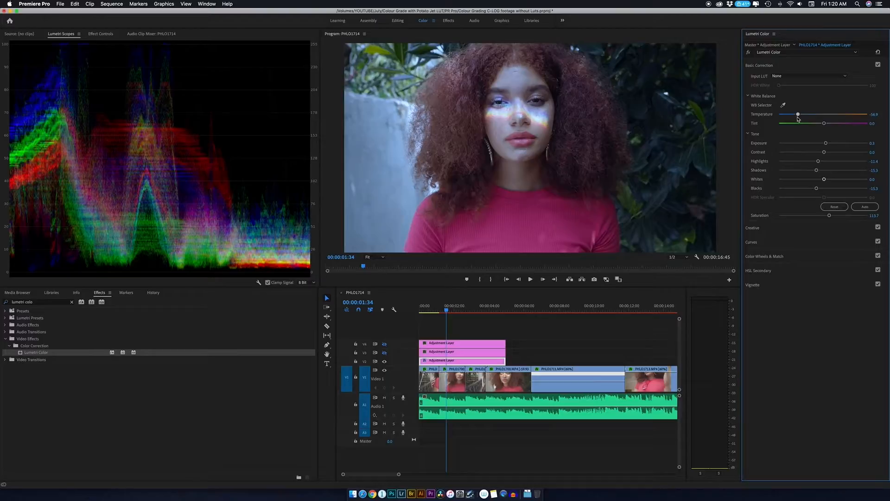
pyautogui.moveTo(798, 118); pyautogui.dragTo(823, 116)
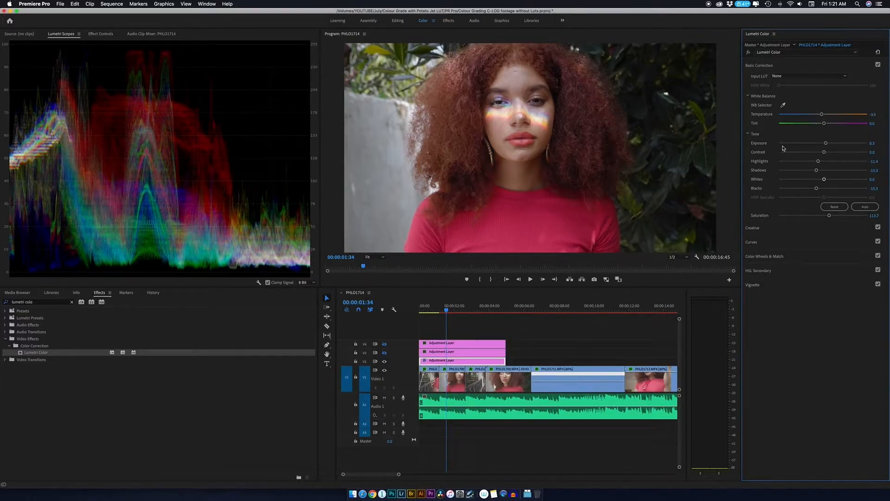
pyautogui.moveTo(447, 309); pyautogui.dragTo(376, 316)
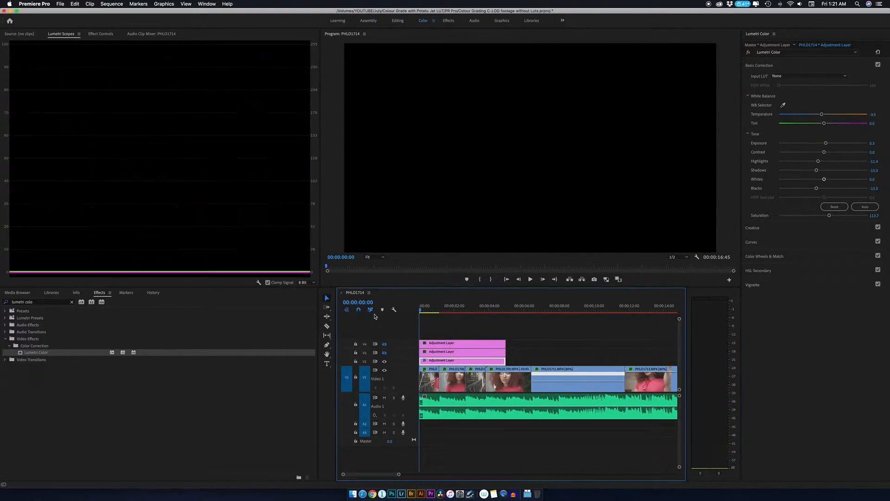
pyautogui.press('space')
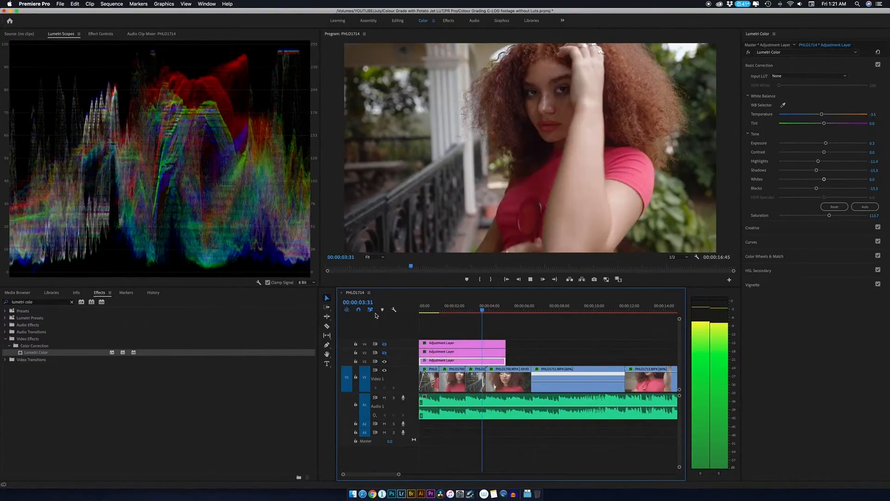
pyautogui.press('space')
# - Split the V2 adjustment layer at both ends of the third clip, PHLO1710.MP4, and select the piece above that clip
pyautogui.moveTo(488, 311)
pyautogui.mouseDown()
pyautogui.moveTo(457, 311)
pyautogui.moveTo(471, 312)
pyautogui.mouseUp()
pyautogui.click(477, 383)
pyautogui.press('c')
pyautogui.click(466, 360)
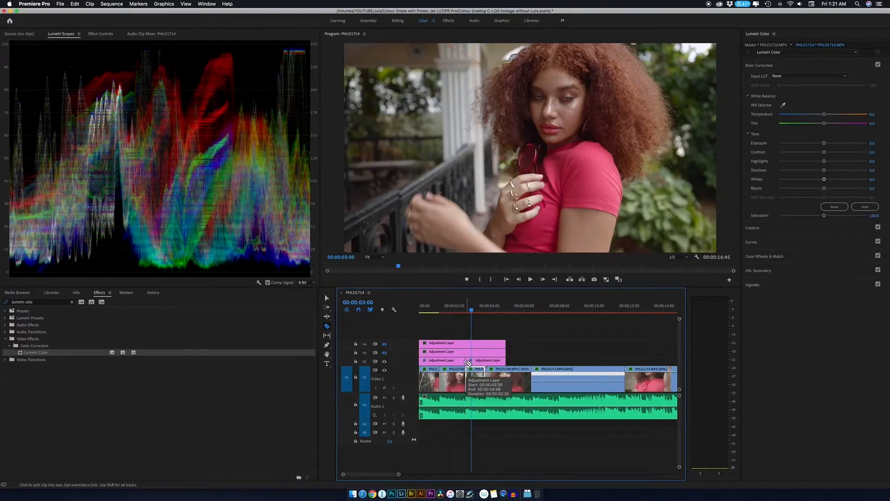
pyautogui.press('v')
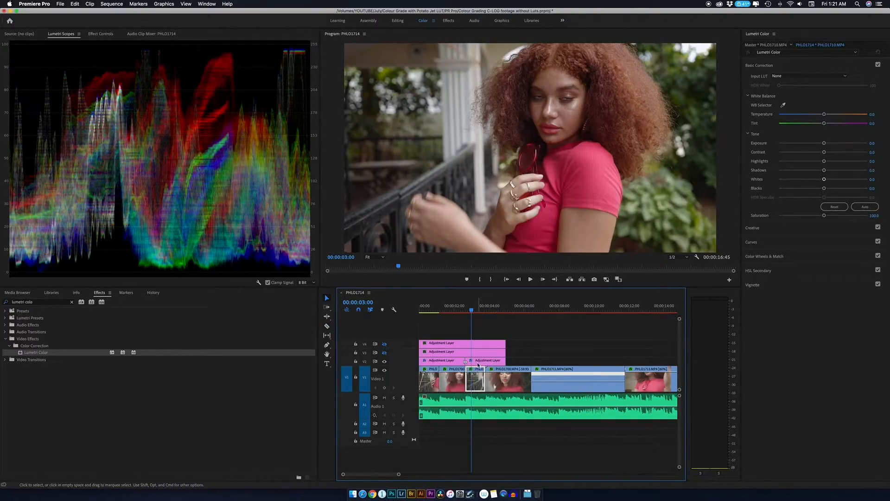
pyautogui.press('c')
pyautogui.click(486, 361)
pyautogui.press('v')
pyautogui.click(475, 362)
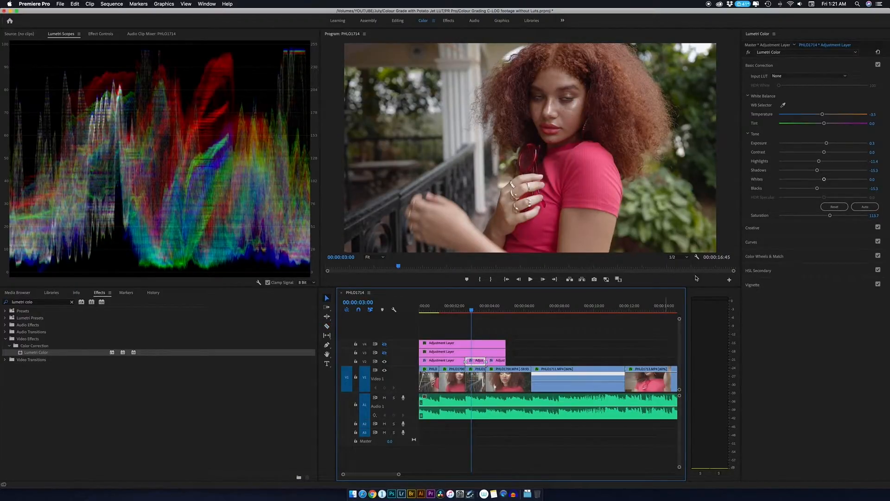
# - Set Tint to 1.2 on the adjustment piece over the third clip and compare the image with track V2 off and on
pyautogui.moveTo(824, 124); pyautogui.dragTo(824, 126)
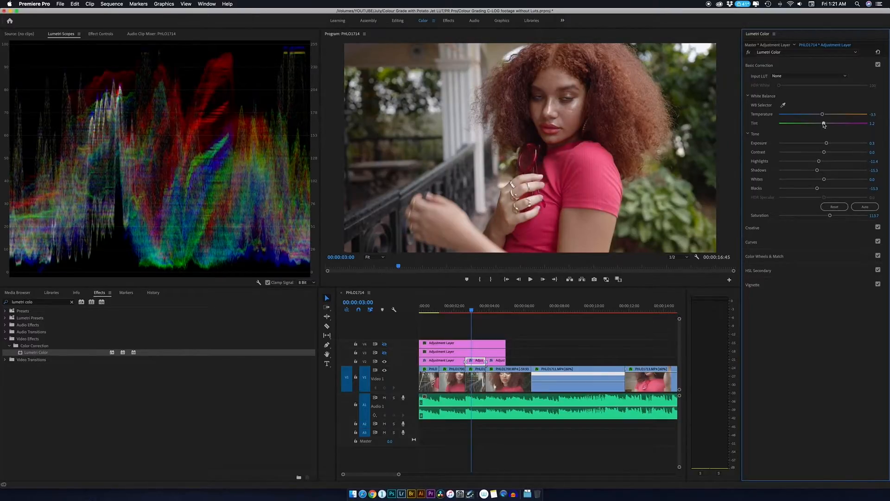
pyautogui.moveTo(469, 310); pyautogui.dragTo(472, 310)
pyautogui.click(478, 362)
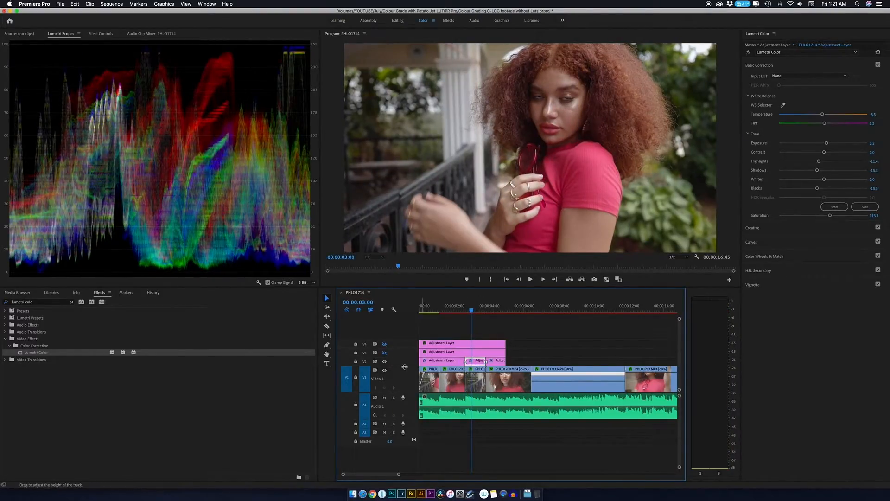
pyautogui.click(385, 362)
pyautogui.click(385, 361)
# - Extend the last V2 adjustment layer piece to the end of the sequence
pyautogui.click(511, 308)
pyautogui.click(453, 307)
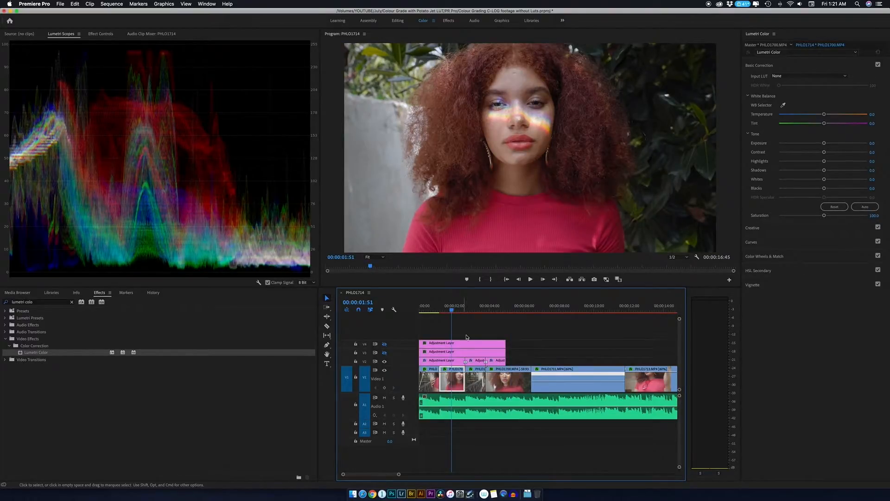
pyautogui.click(488, 361)
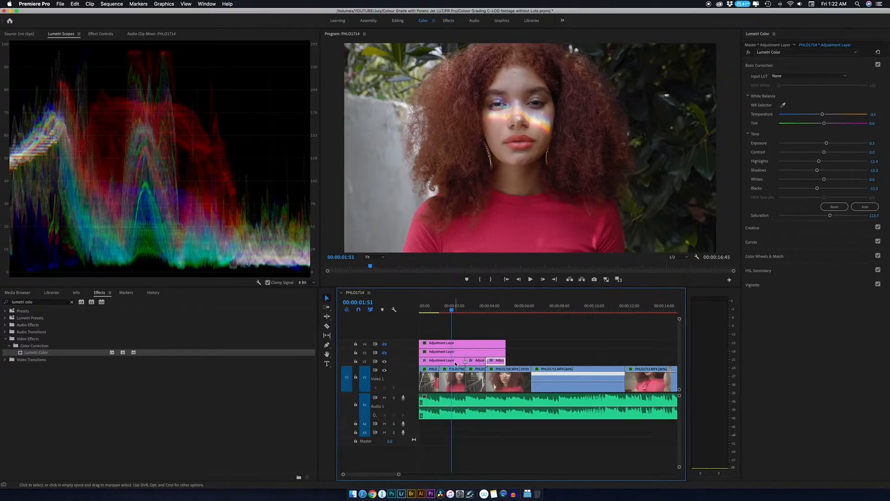
pyautogui.moveTo(508, 362); pyautogui.dragTo(625, 361)
pyautogui.press('-')
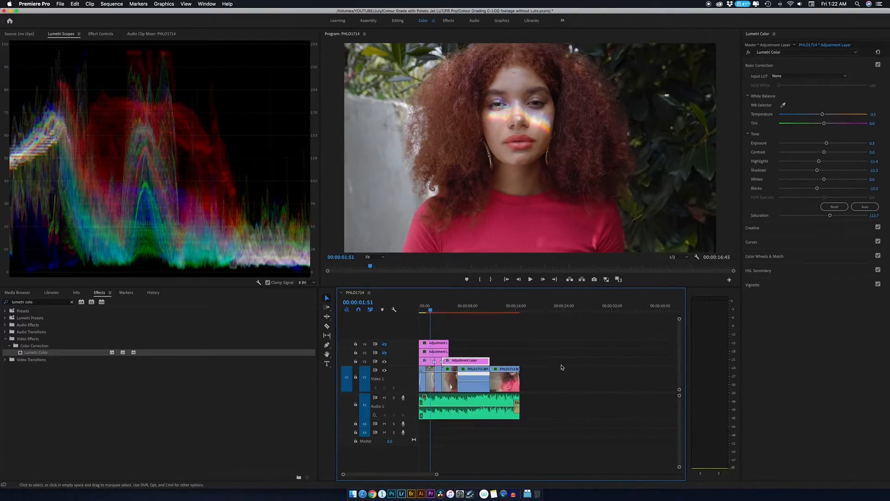
pyautogui.moveTo(488, 361); pyautogui.dragTo(519, 361)
pyautogui.press('=')
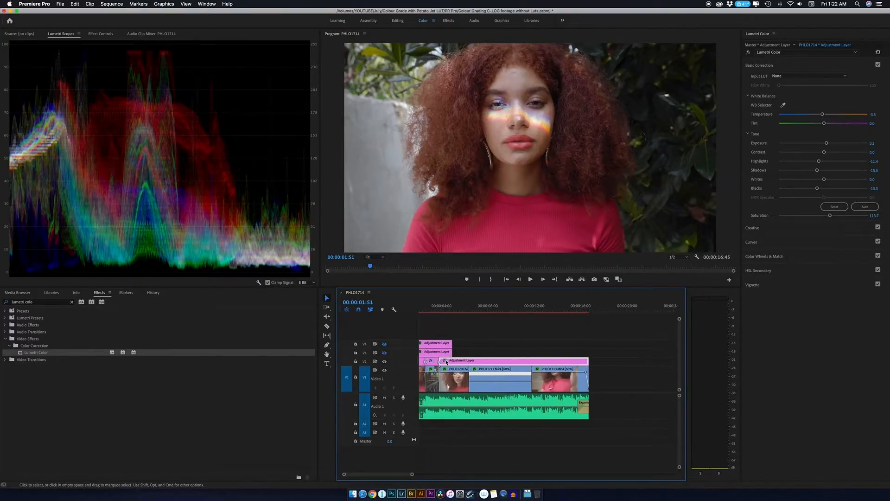
# - Play the sequence from the start and split the extended V2 adjustment layer at both ends of PHLO1711.MP4
pyautogui.moveTo(426, 312); pyautogui.dragTo(394, 312)
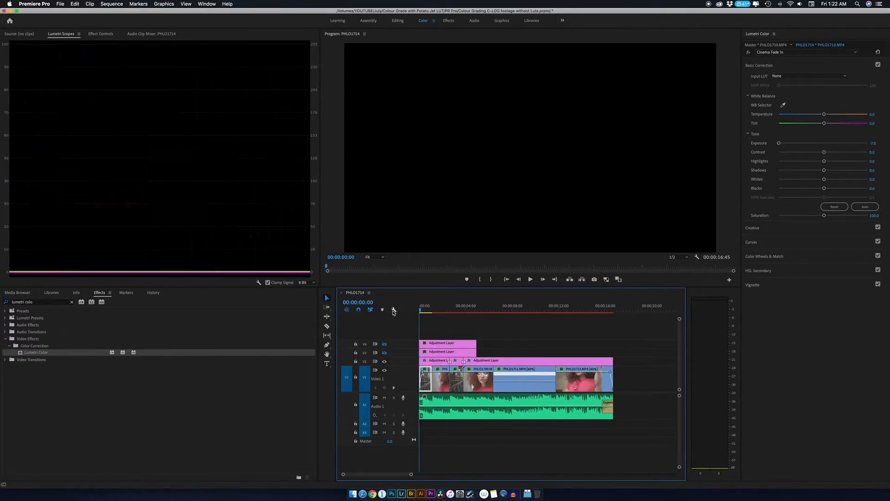
pyautogui.press('space')
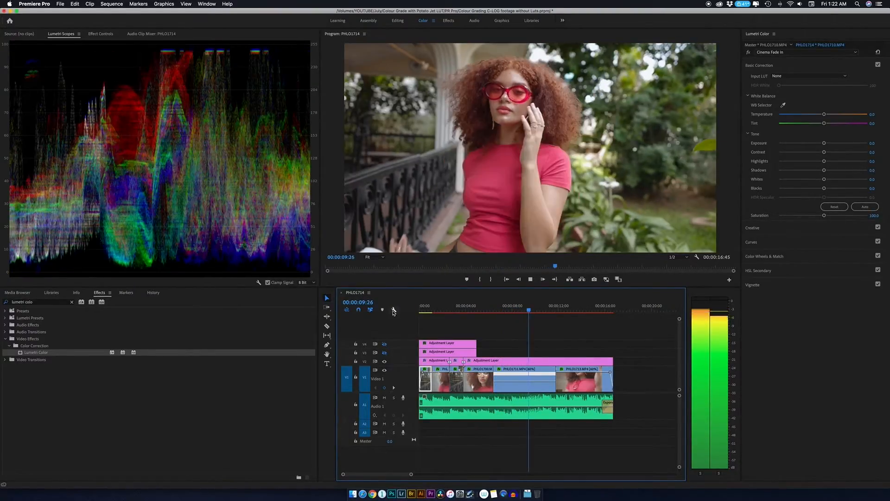
pyautogui.click(502, 365)
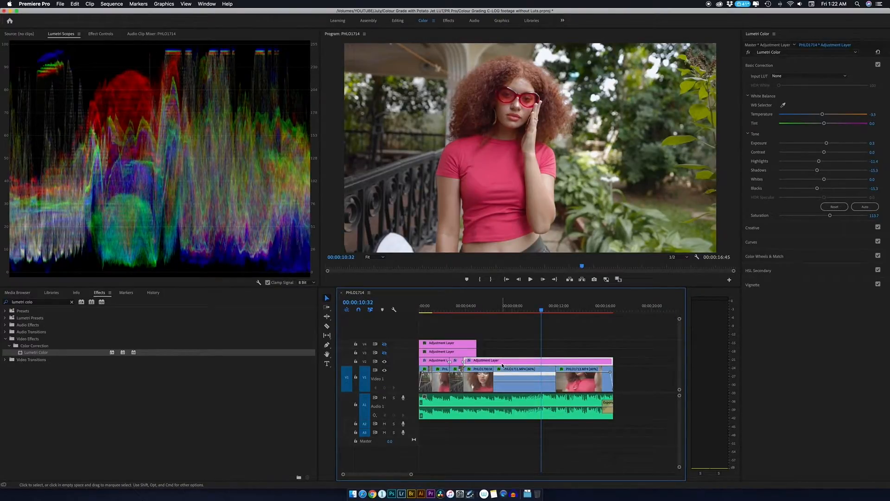
pyautogui.press('c')
pyautogui.click(493, 361)
pyautogui.click(557, 361)
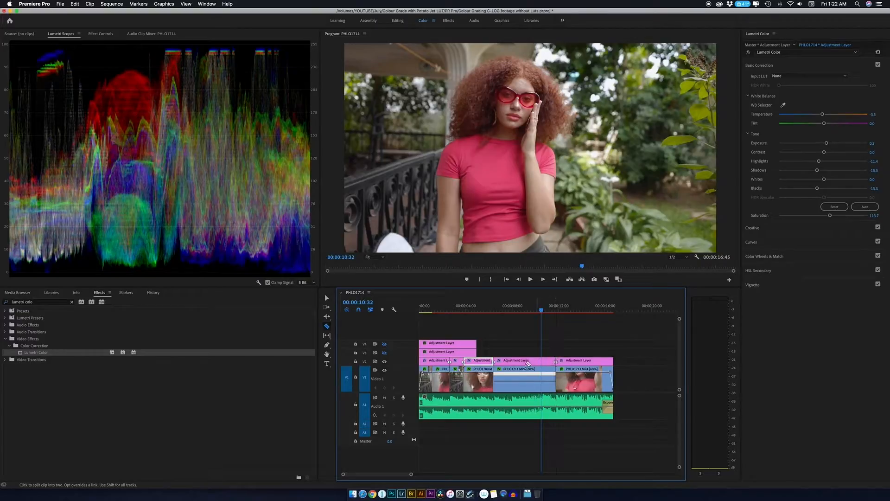
pyautogui.press('v')
# - Replace the adjustment piece over PHLO1711.MP4 with a copy of the tinted piece from above the third clip
pyautogui.click(509, 365)
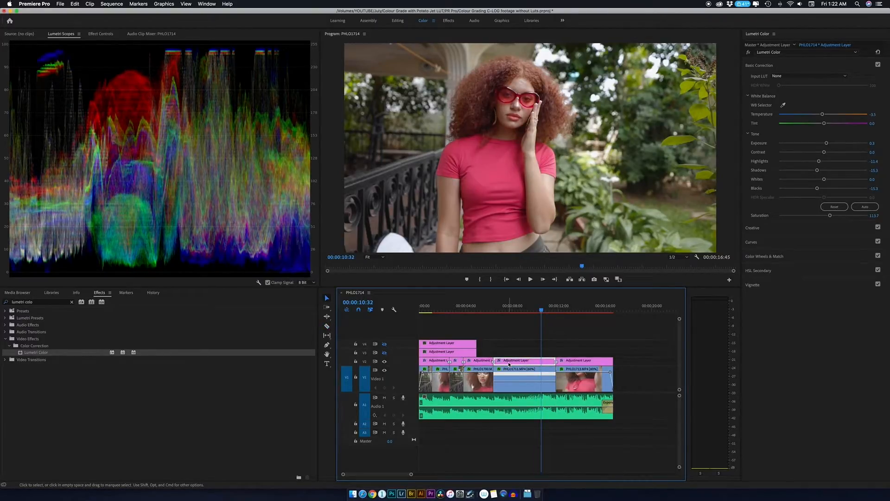
pyautogui.press('Delete')
pyautogui.click(459, 364)
pyautogui.moveTo(458, 364); pyautogui.dragTo(556, 360)
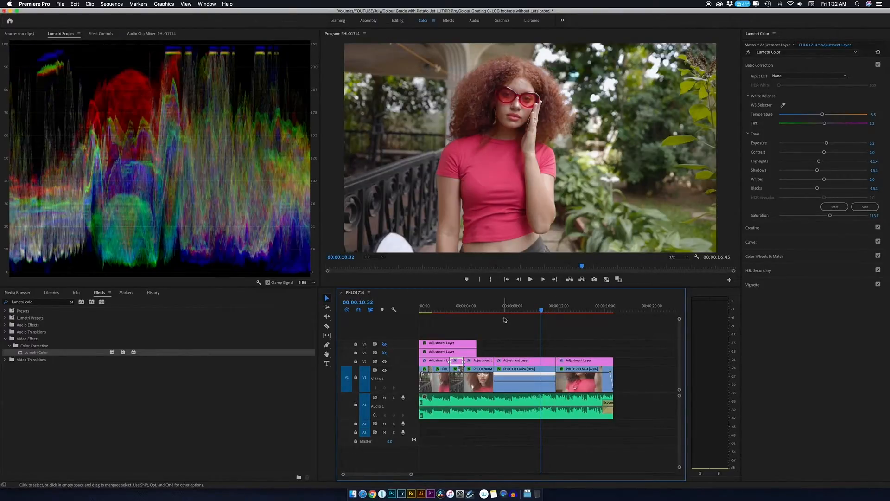
# - Set Tint to 1.2 on the V2 adjustment piece over the last clip, PHLO1713.MP4, and check it at other frames
pyautogui.moveTo(551, 308); pyautogui.dragTo(565, 310)
pyautogui.click(573, 361)
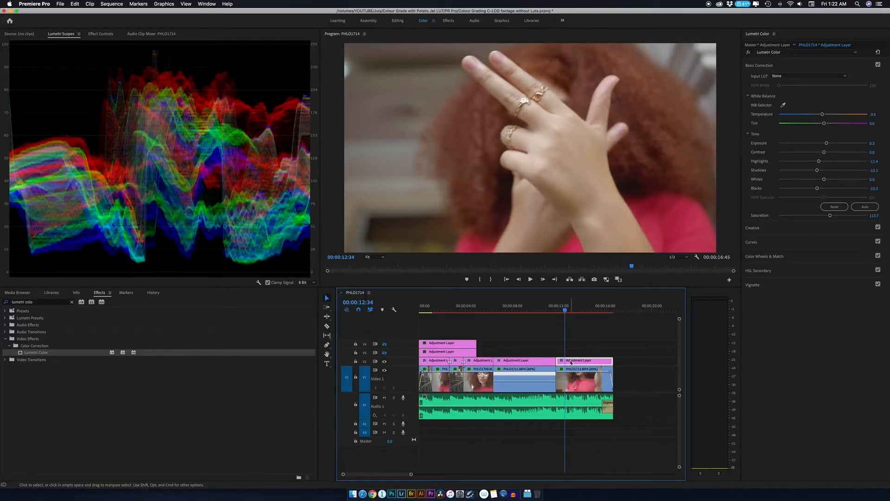
pyautogui.moveTo(824, 123); pyautogui.dragTo(824, 126)
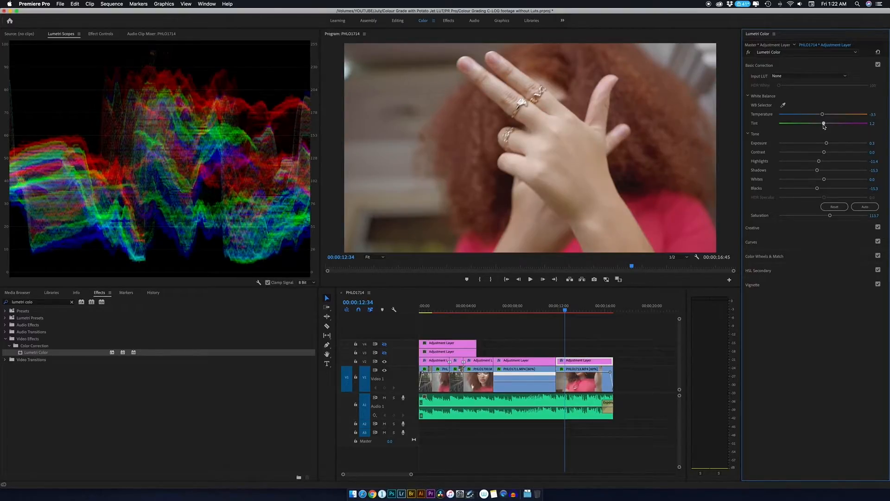
pyautogui.click(559, 312)
pyautogui.moveTo(559, 311); pyautogui.dragTo(570, 311)
pyautogui.click(584, 361)
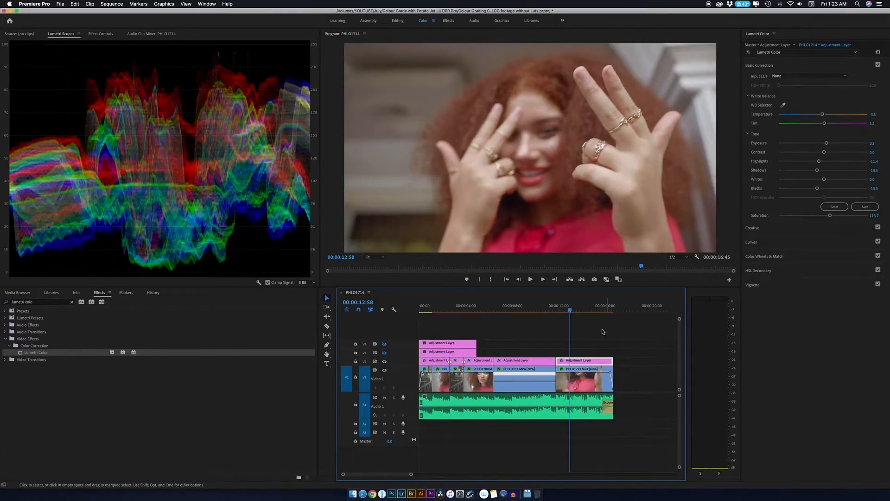
# - Scrub back and forth across PHLO1711.MP4 and PHLO1713.MP4 to compare how their grades match
pyautogui.moveTo(571, 312); pyautogui.dragTo(552, 312)
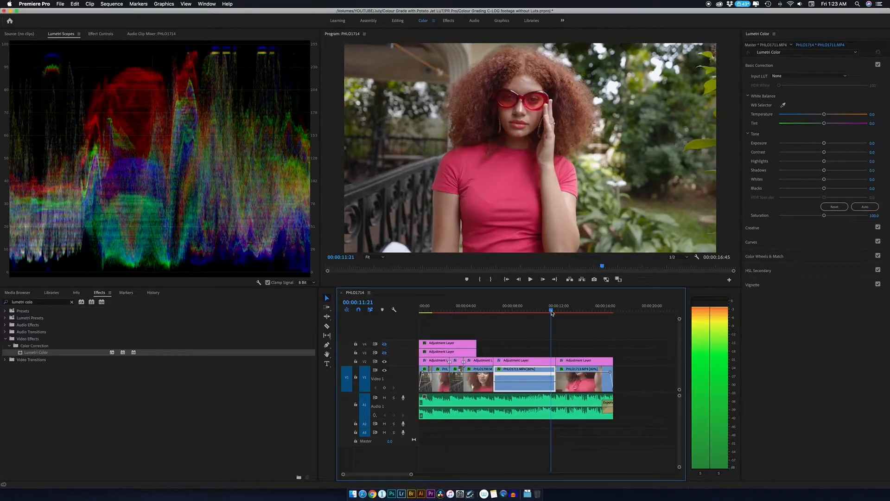
pyautogui.moveTo(553, 312); pyautogui.dragTo(585, 318)
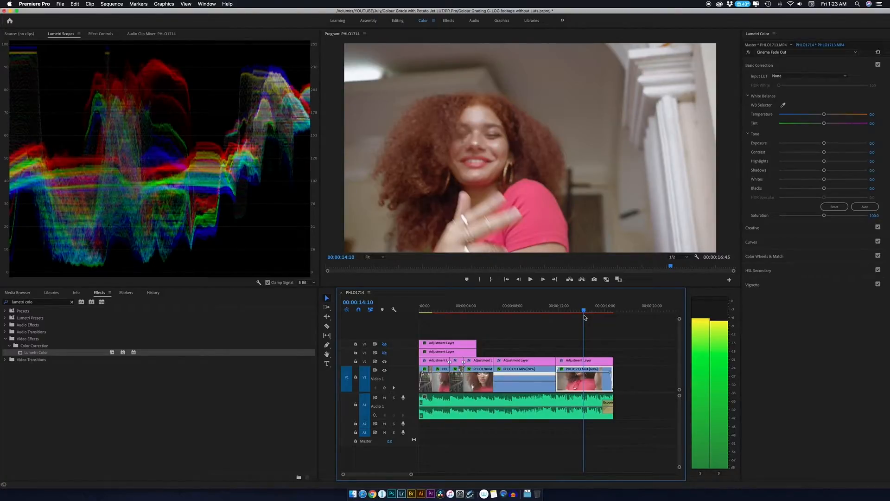
pyautogui.moveTo(585, 317); pyautogui.dragTo(490, 319)
pyautogui.click(576, 319)
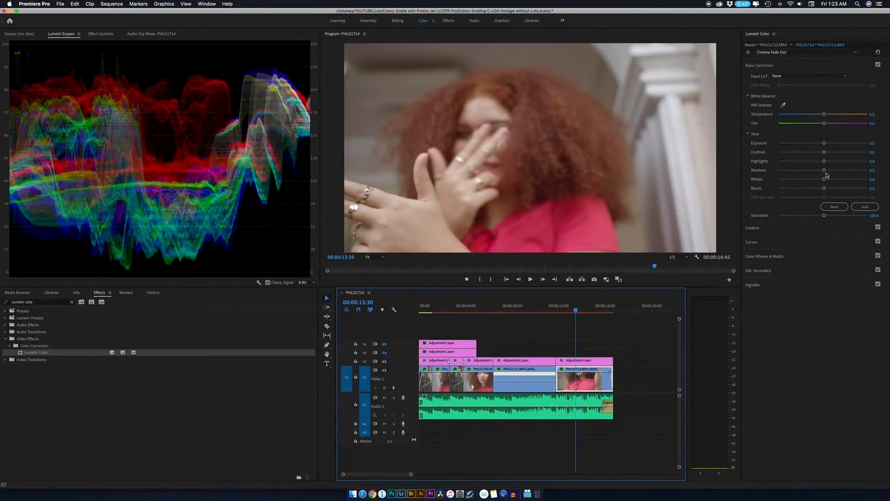
# - On the last V2 adjustment piece, set Shadows -37.3, Contrast 23.9, Exposure 0.6, Highlights -35.7 and Blacks -3.5, and raise Tint slightly
pyautogui.click(592, 362)
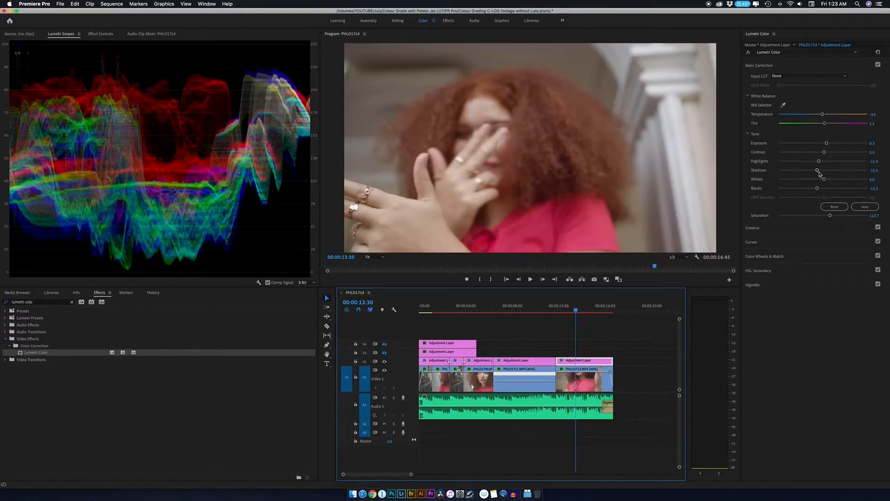
pyautogui.moveTo(817, 171); pyautogui.dragTo(807, 171)
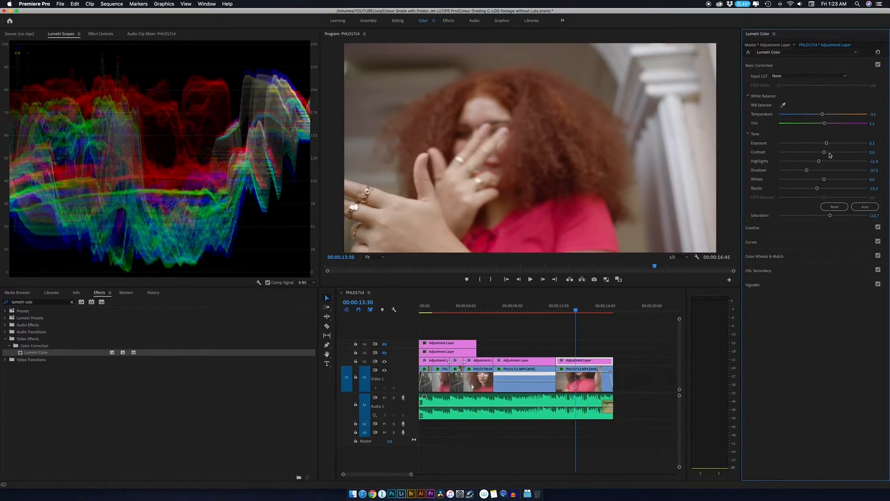
pyautogui.moveTo(824, 152)
pyautogui.mouseDown()
pyautogui.moveTo(830, 144)
pyautogui.moveTo(808, 163)
pyautogui.moveTo(835, 152)
pyautogui.mouseUp()
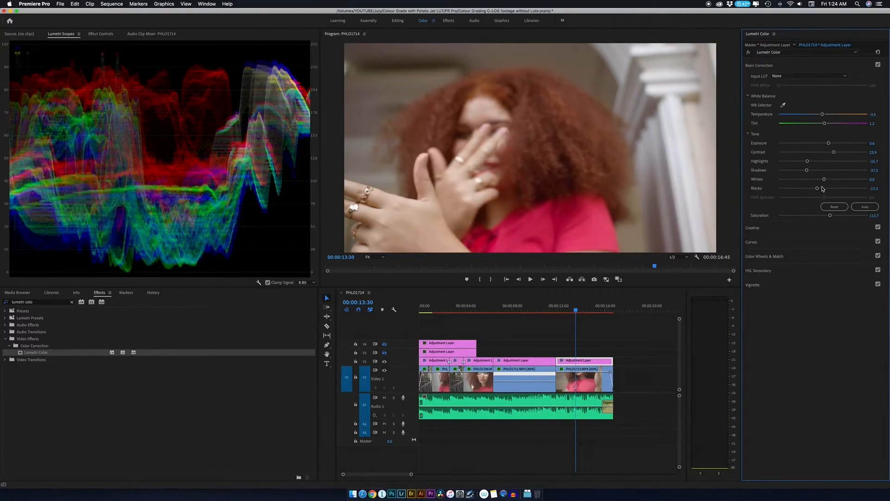
pyautogui.moveTo(818, 188); pyautogui.dragTo(822, 188)
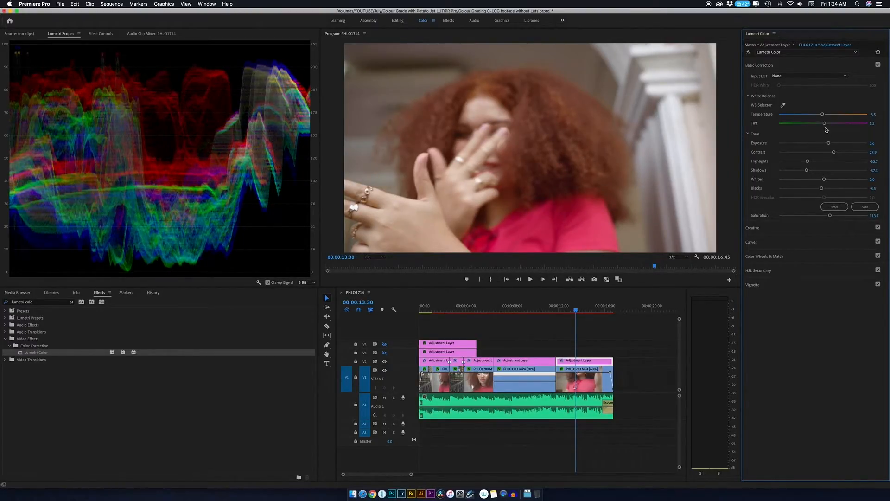
pyautogui.moveTo(825, 124); pyautogui.dragTo(824, 124)
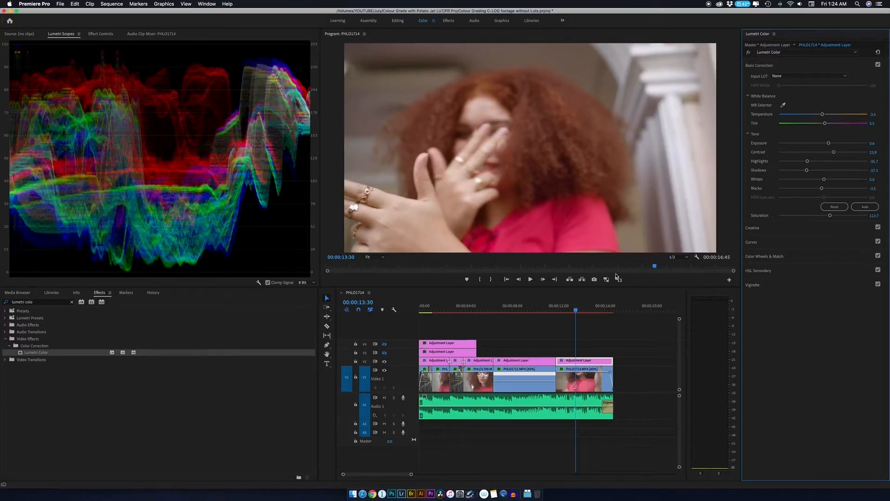
# - Select the V3 adjustment layer, make track V3 visible, and play from the start to about 00:00:01:01
pyautogui.moveTo(511, 313); pyautogui.dragTo(393, 318)
pyautogui.click(444, 352)
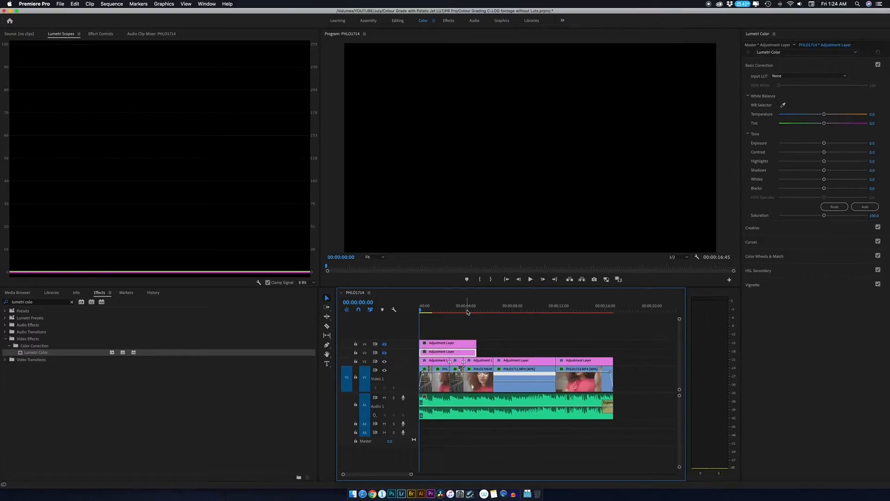
pyautogui.click(384, 353)
pyautogui.press('space')
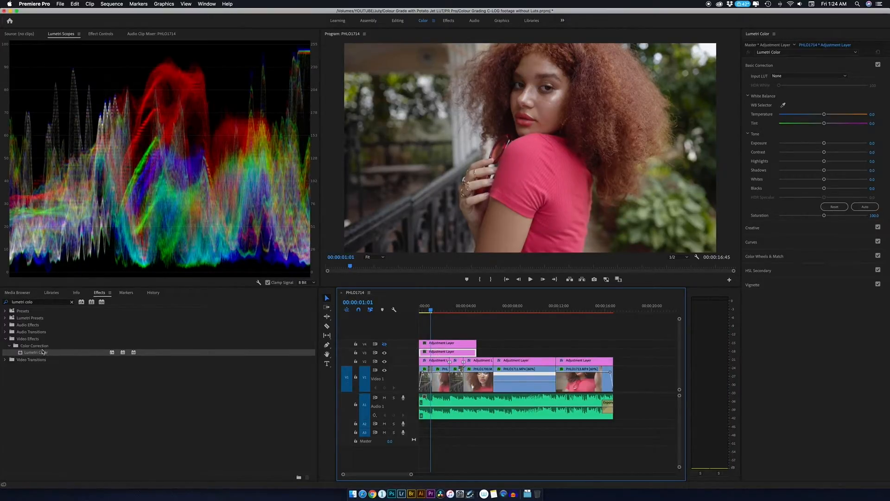
# - Search the effects for "lumetri col" and apply Lumetri Color to the V3 adjustment layer
pyautogui.click(72, 302)
pyautogui.click(43, 301)
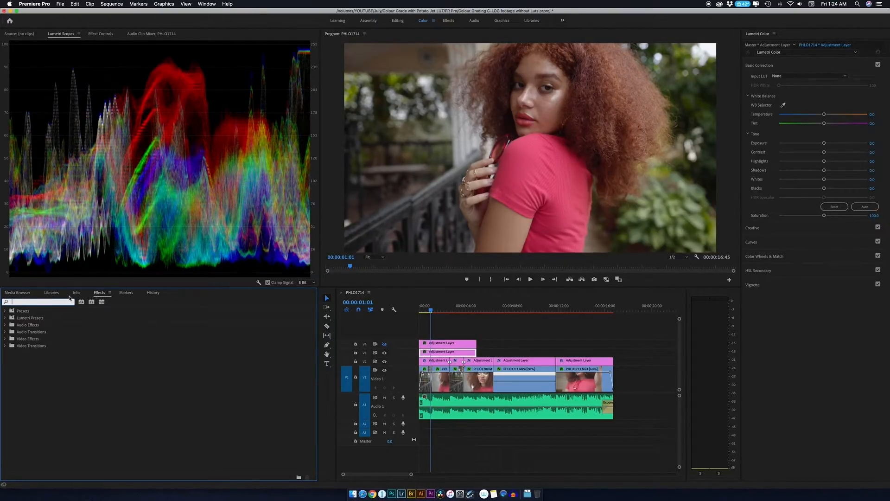
pyautogui.write('lum')
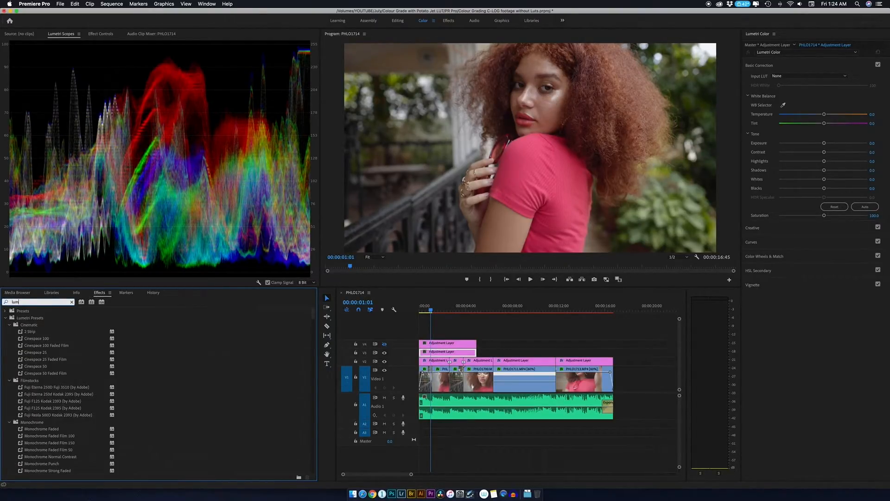
pyautogui.write('etri col')
pyautogui.moveTo(37, 352); pyautogui.dragTo(443, 352)
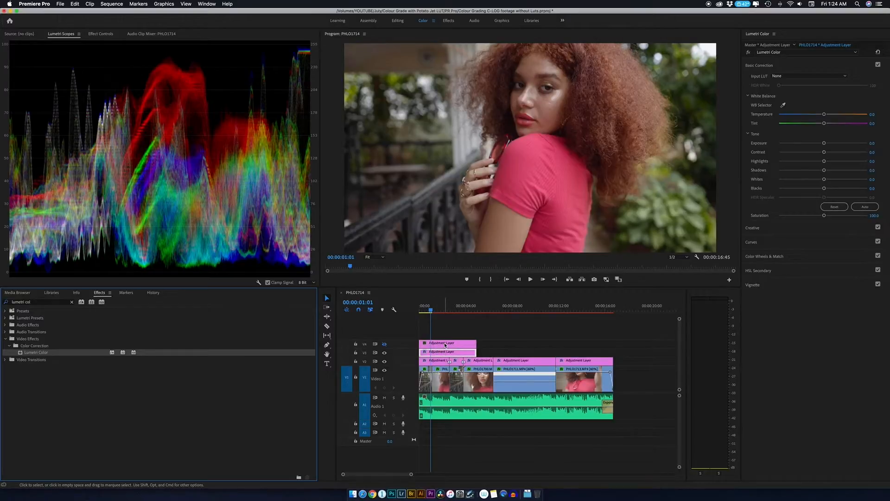
# - Compare the V3 layer on and off, and extend the V3 adjustment layer to the end of the last clip
pyautogui.click(441, 354)
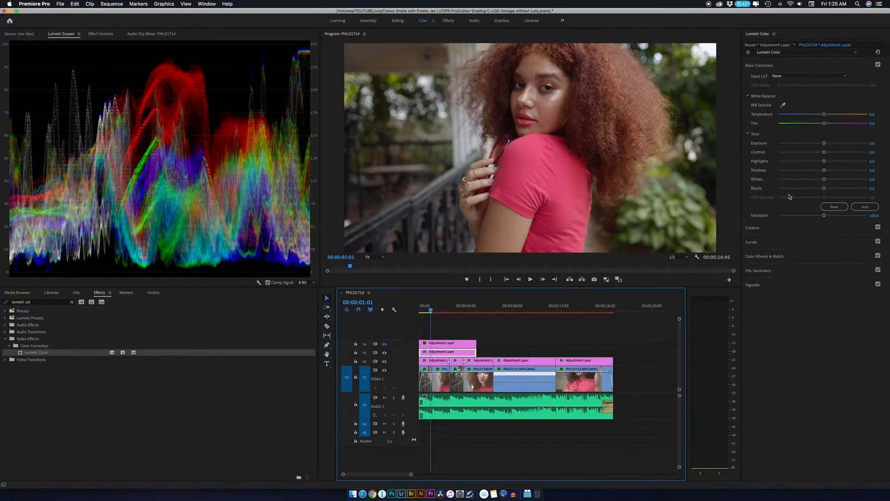
pyautogui.click(771, 230)
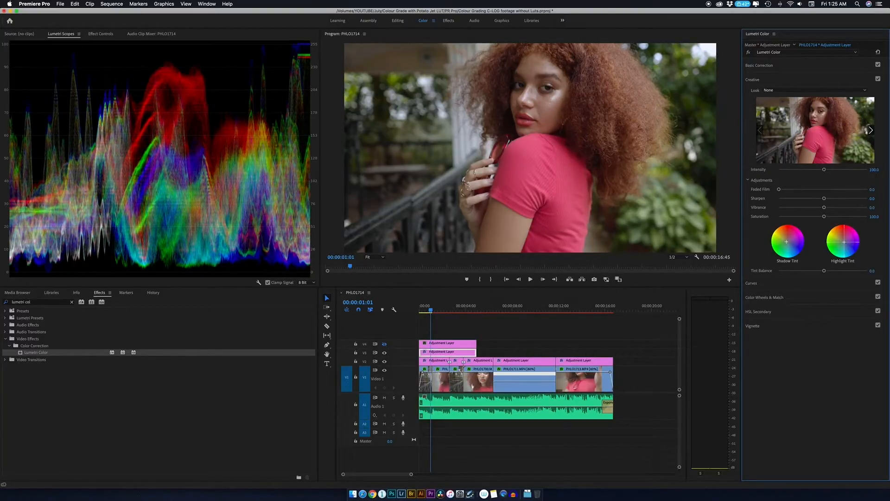
pyautogui.click(384, 354)
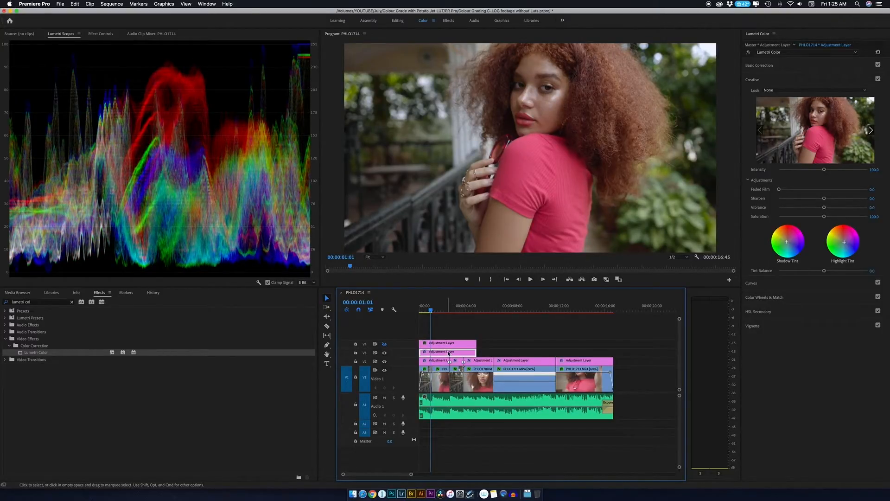
pyautogui.moveTo(476, 351); pyautogui.dragTo(612, 345)
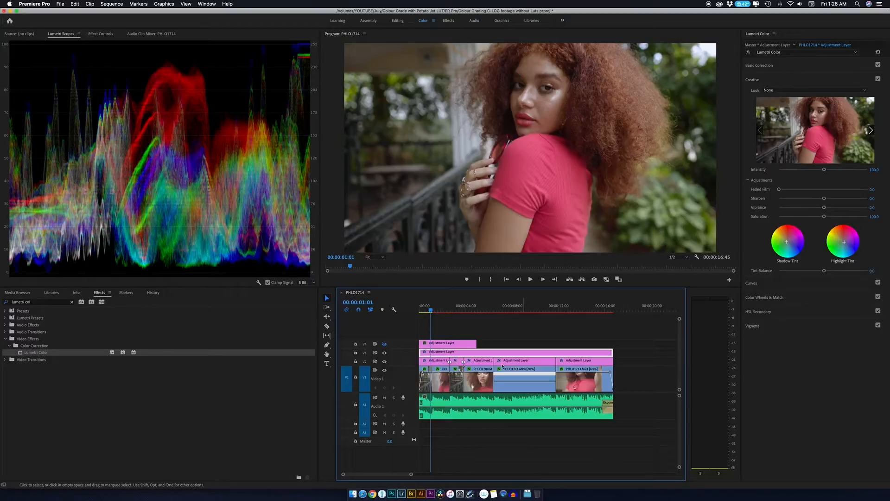
pyautogui.click(385, 353)
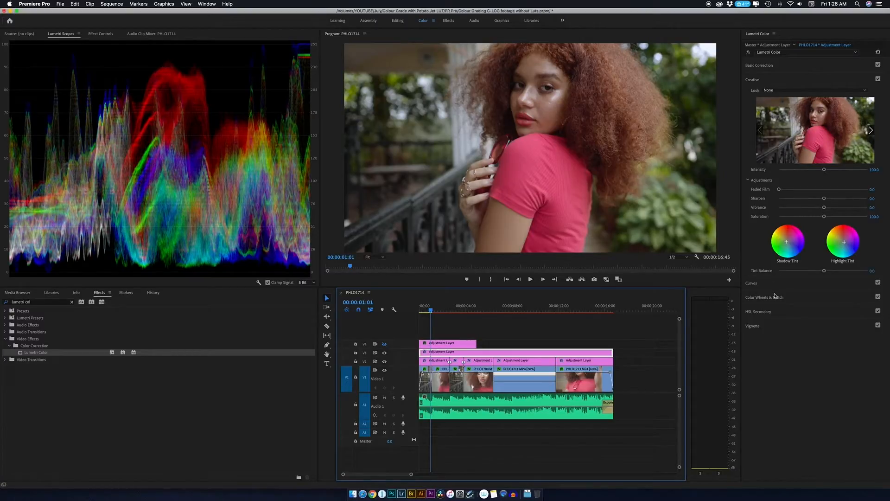
# - In Color Wheels & Match, tint shadows, midtones and highlights slightly, lower the midtone level a little and raise the highlight level
pyautogui.click(806, 298)
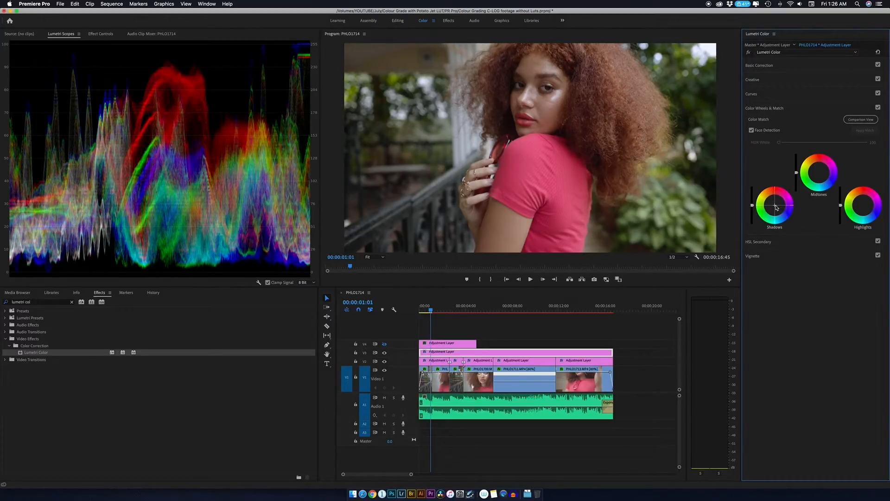
pyautogui.moveTo(775, 208); pyautogui.dragTo(775, 206)
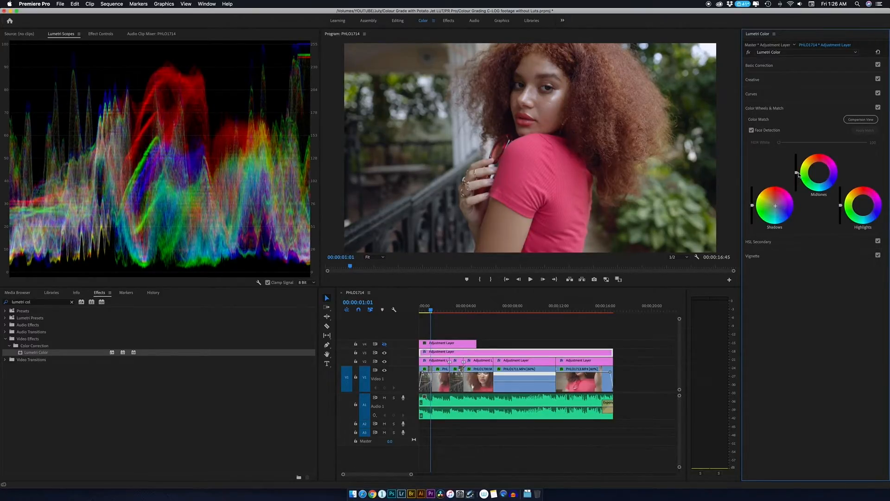
pyautogui.moveTo(819, 175); pyautogui.dragTo(817, 175)
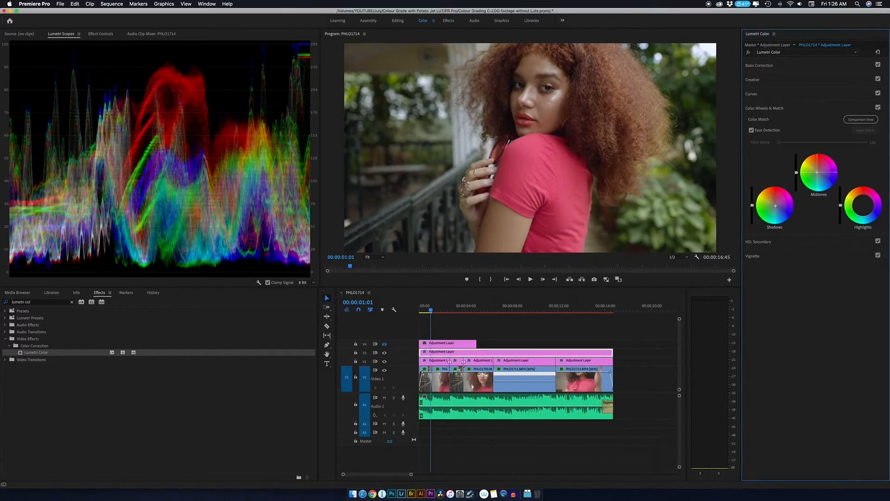
pyautogui.moveTo(817, 175); pyautogui.dragTo(817, 175)
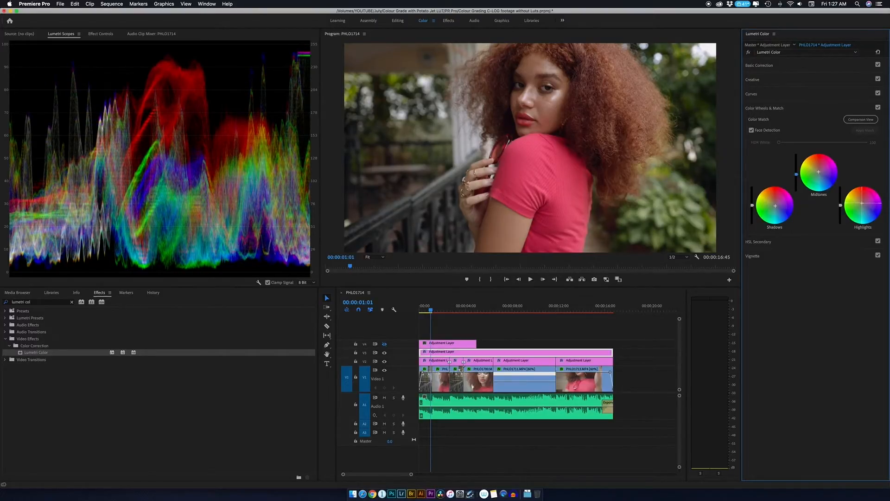
pyautogui.click(385, 354)
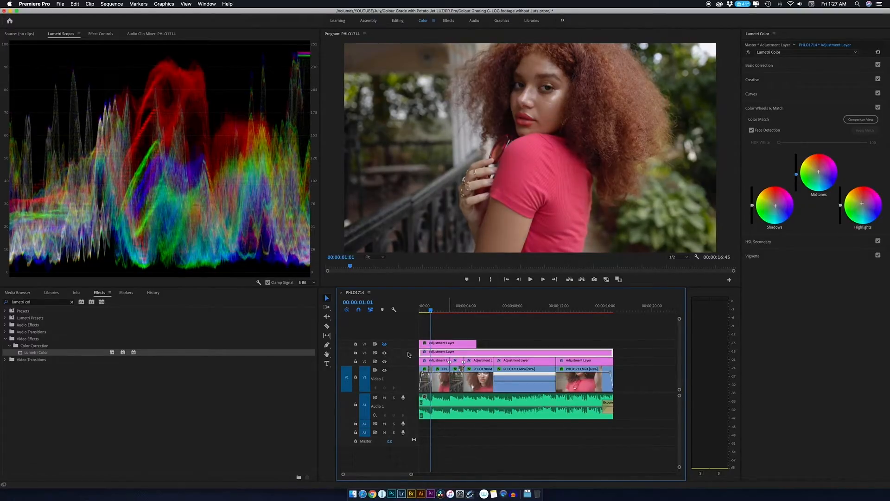
pyautogui.click(840, 204)
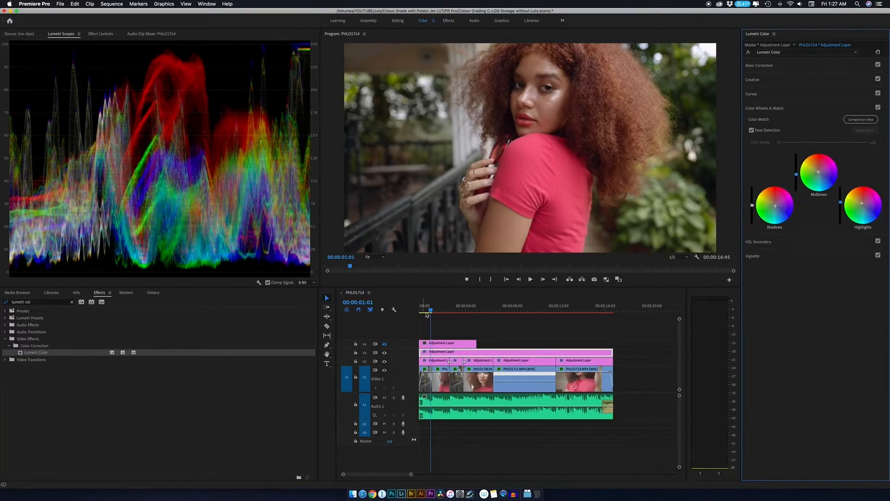
# - Play the graded sequence from the start to about 00:00:13:22 and save the project
pyautogui.moveTo(431, 310); pyautogui.dragTo(396, 315)
pyautogui.press('space')
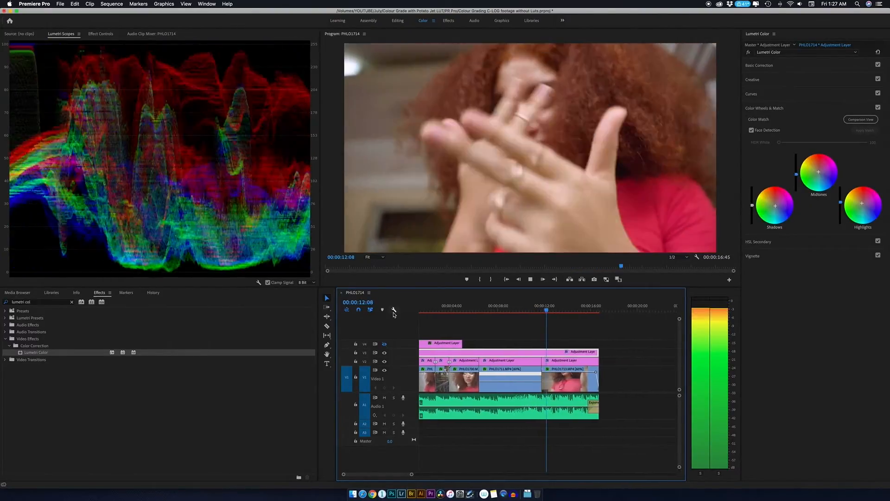
pyautogui.press('super+s')
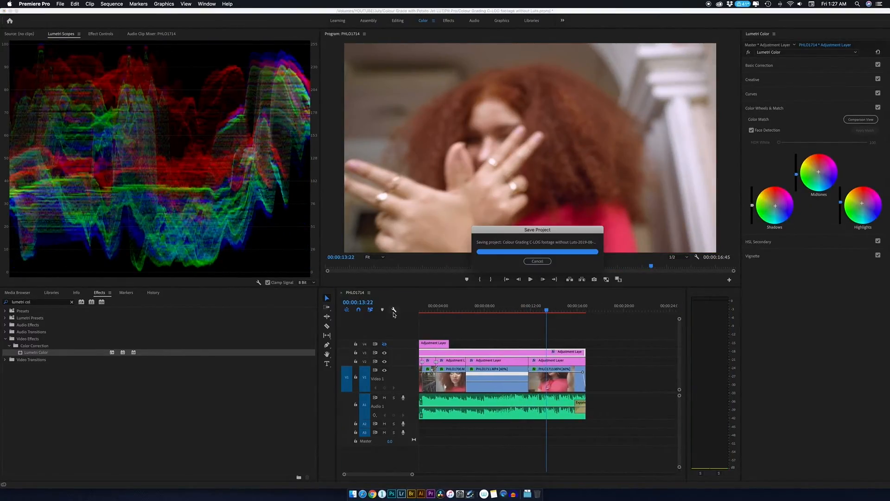
pyautogui.hscroll(-3, 438, 311)
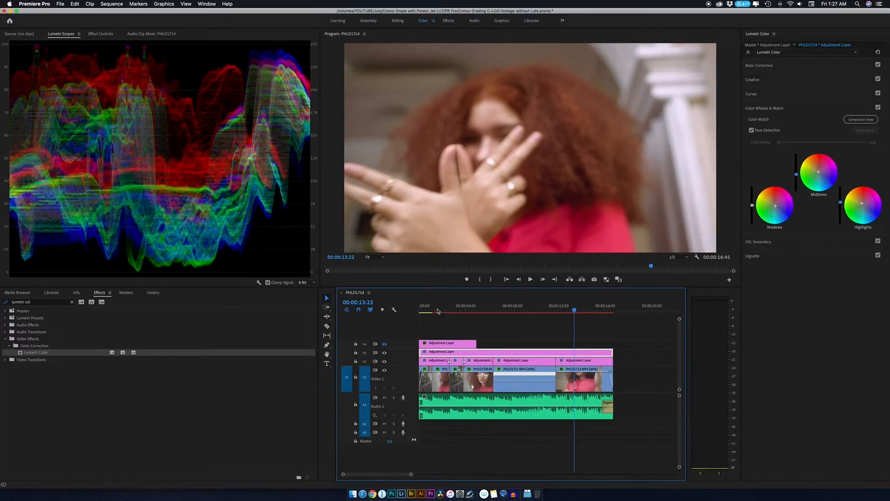
# - Make track V4 visible, search the effects for "color b", and apply Color Balance to the V4 adjustment layer
pyautogui.click(439, 345)
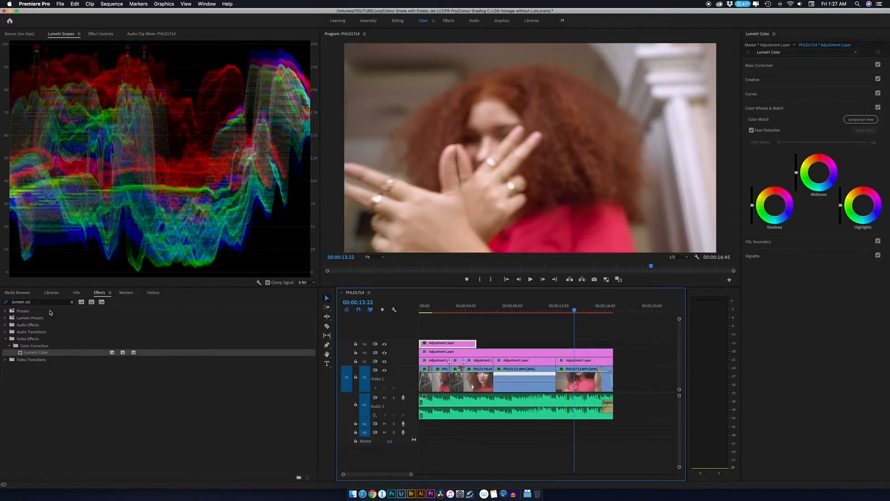
pyautogui.click(70, 302)
pyautogui.click(43, 303)
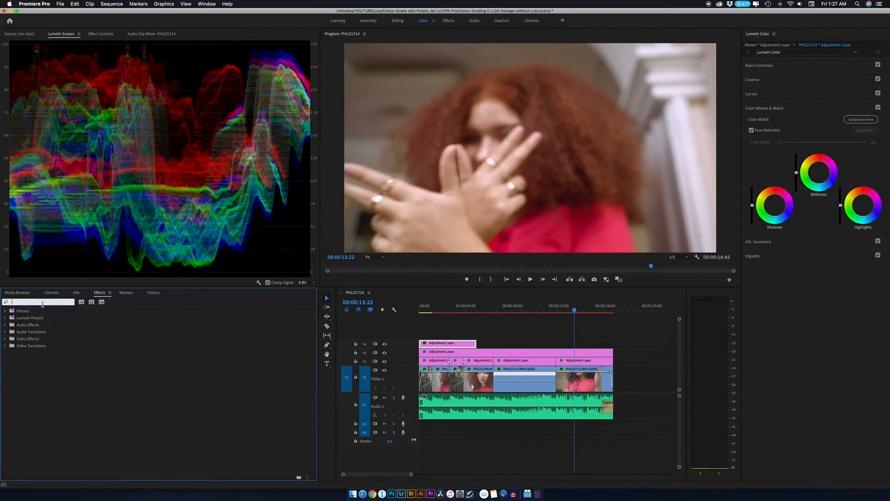
pyautogui.write('col')
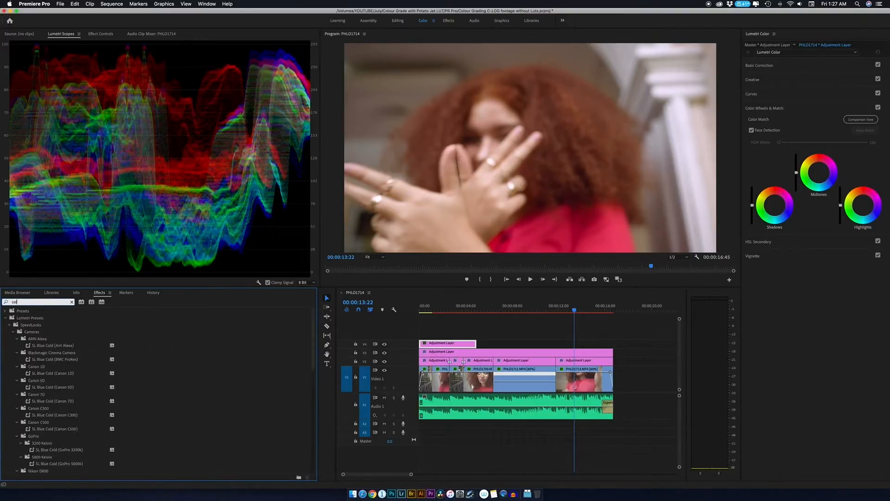
pyautogui.write('or b')
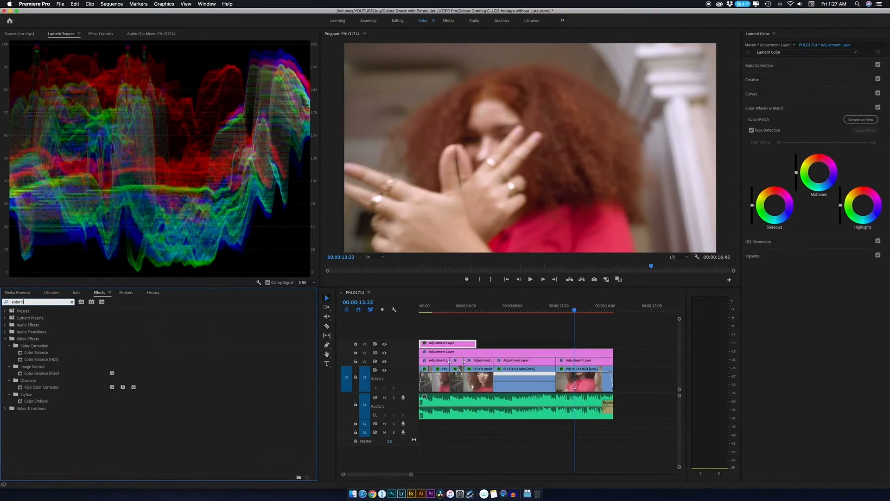
pyautogui.click(32, 353)
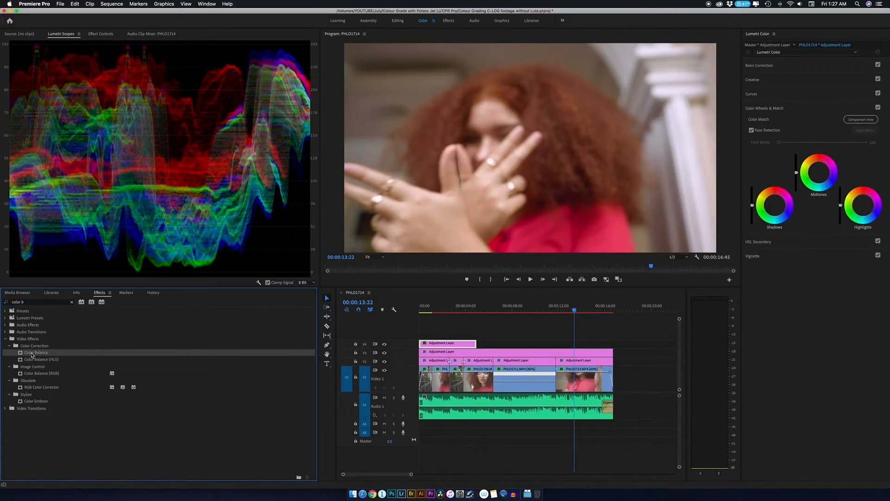
pyautogui.moveTo(31, 355); pyautogui.dragTo(433, 346)
pyautogui.click(442, 345)
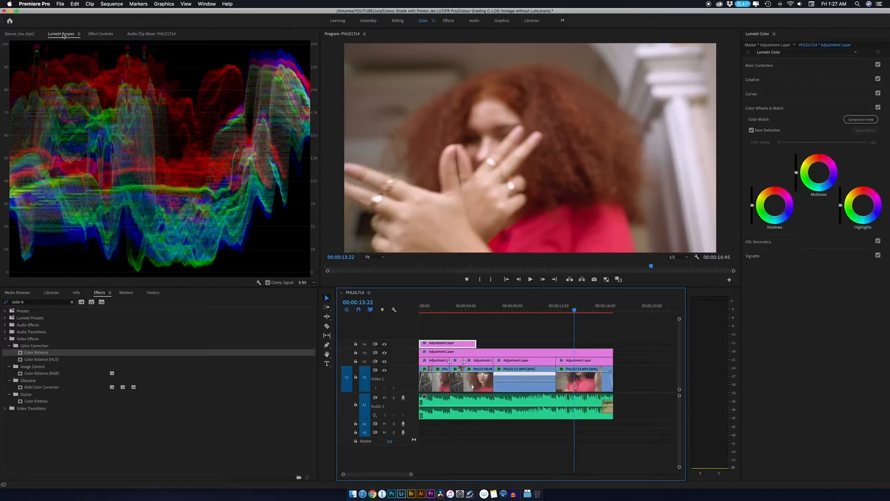
# - Place the playhead at 00:00:02:09 and set the V4 adjustment layer's Shadow Blue Balance to 9.4
pyautogui.click(100, 34)
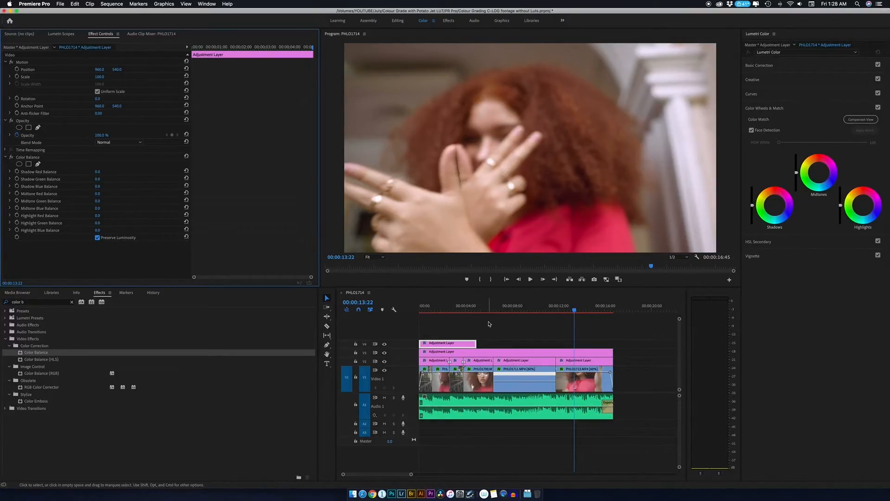
pyautogui.click(479, 310)
pyautogui.moveTo(475, 311); pyautogui.dragTo(446, 309)
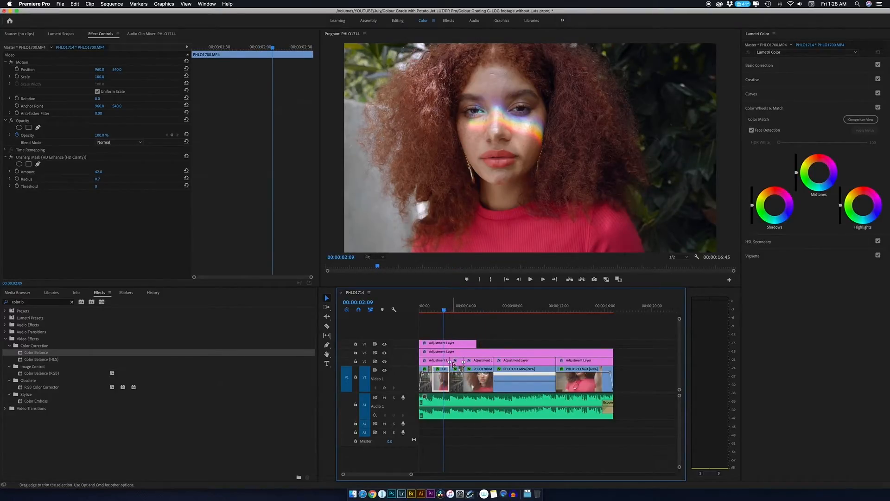
pyautogui.click(441, 345)
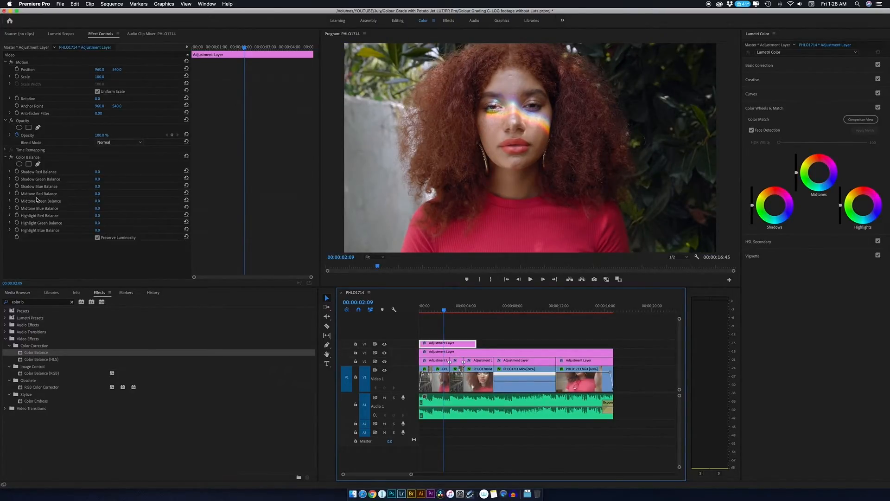
pyautogui.click(10, 187)
pyautogui.moveTo(98, 199); pyautogui.dragTo(34, 201)
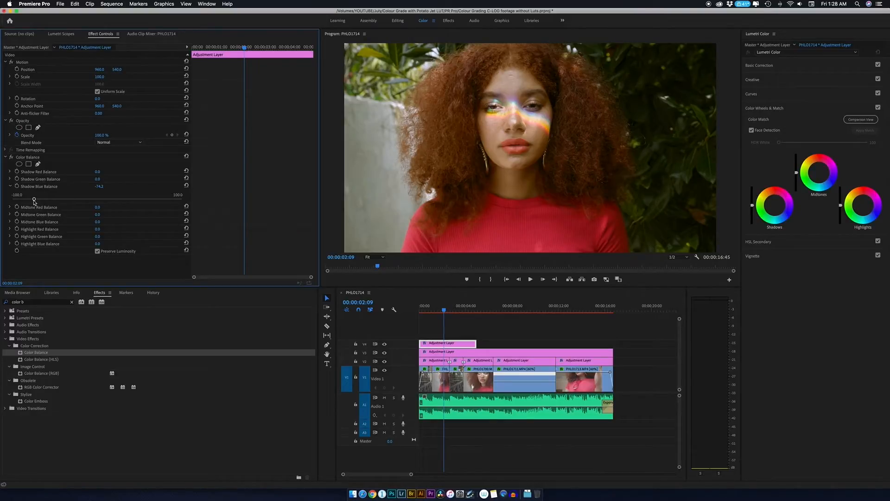
pyautogui.moveTo(35, 201); pyautogui.dragTo(100, 197)
pyautogui.moveTo(101, 200); pyautogui.dragTo(104, 200)
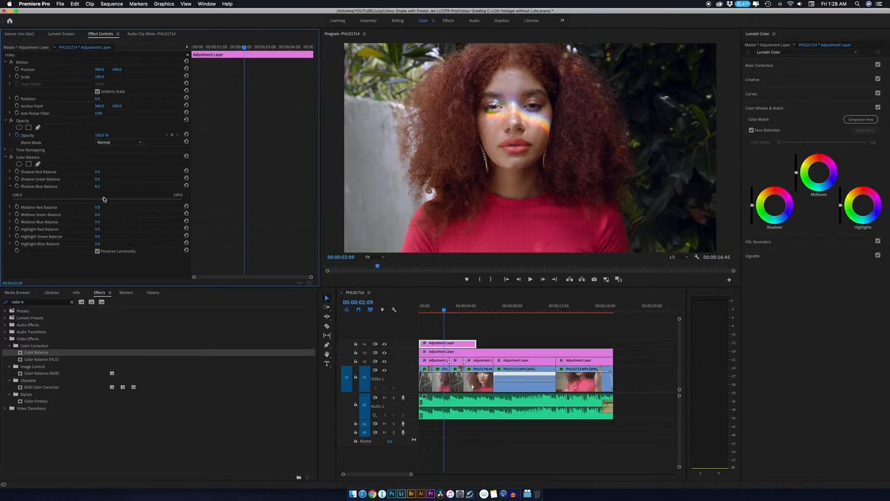
pyautogui.moveTo(103, 199); pyautogui.dragTo(105, 199)
pyautogui.moveTo(105, 199); pyautogui.dragTo(105, 200)
pyautogui.click(11, 187)
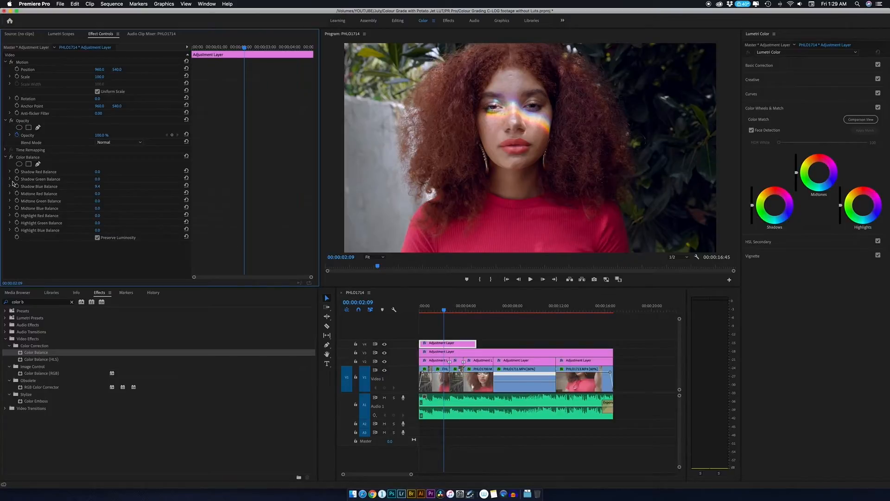
# - Try Shadow Green Balance in both directions, up to about 59.8, and reset it to its default
pyautogui.click(10, 179)
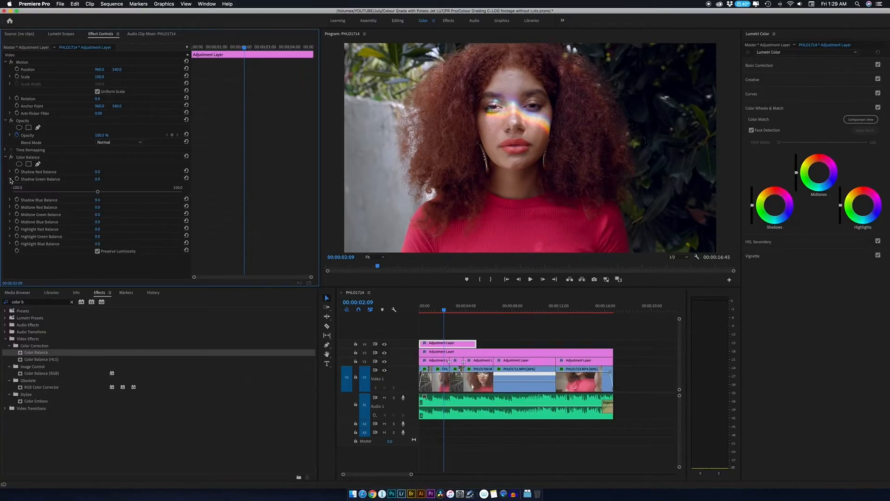
pyautogui.moveTo(98, 192); pyautogui.dragTo(82, 192)
pyautogui.moveTo(82, 195); pyautogui.dragTo(148, 194)
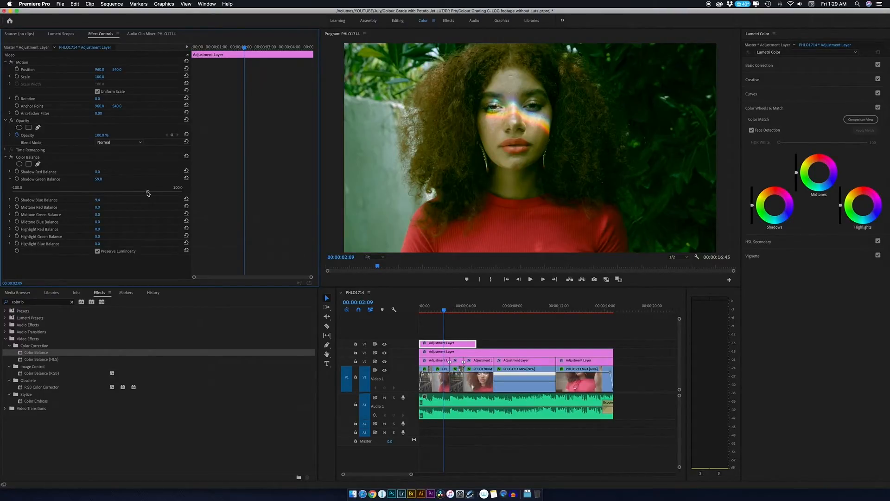
pyautogui.moveTo(148, 194); pyautogui.dragTo(96, 196)
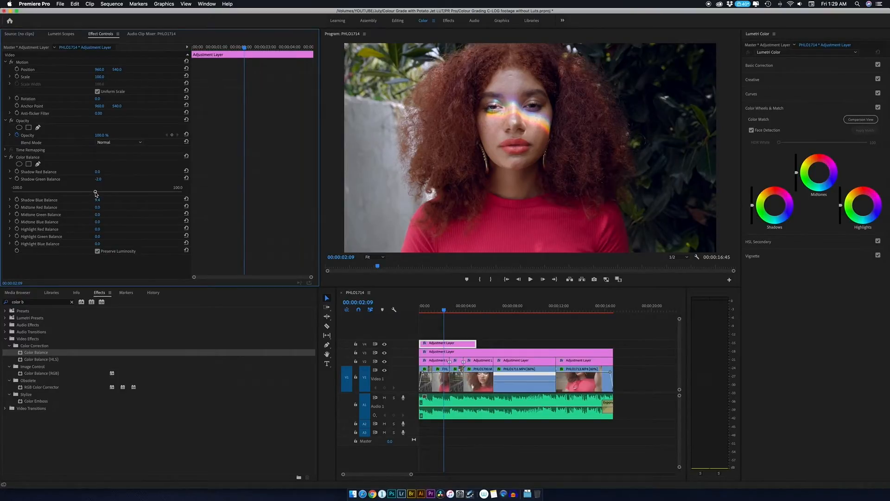
pyautogui.moveTo(95, 194); pyautogui.dragTo(97, 194)
pyautogui.click(186, 179)
pyautogui.click(9, 179)
# - Try stronger negative Shadow Red Balance amounts on the V4 adjustment layer and settle on -5.3
pyautogui.click(10, 172)
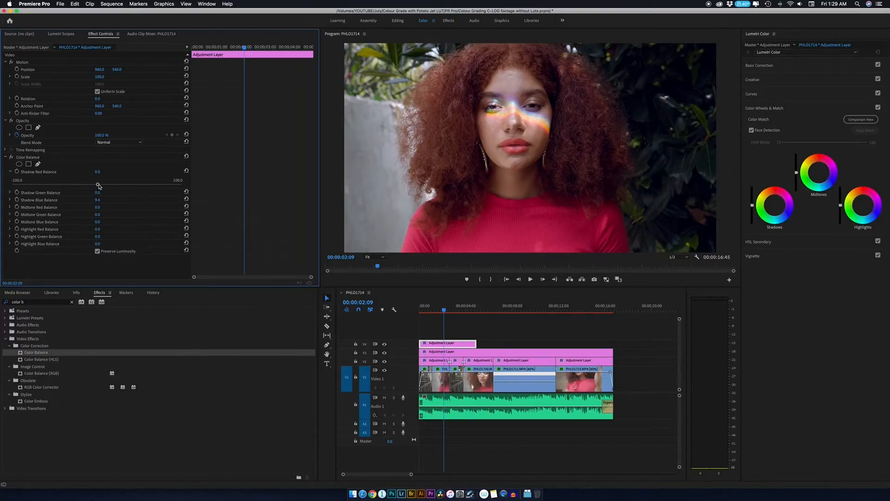
pyautogui.moveTo(95, 187); pyautogui.dragTo(93, 187)
pyautogui.moveTo(93, 186); pyautogui.dragTo(89, 187)
pyautogui.moveTo(88, 186); pyautogui.dragTo(56, 188)
pyautogui.moveTo(56, 188); pyautogui.dragTo(85, 186)
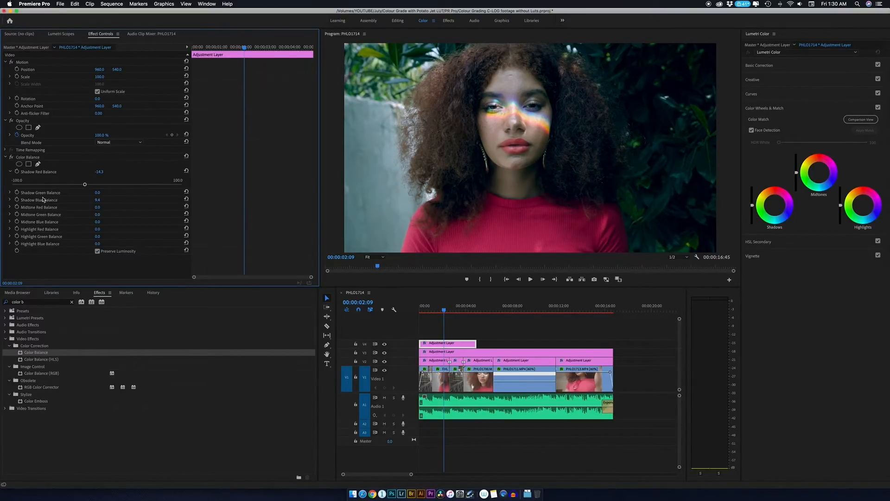
pyautogui.click(11, 173)
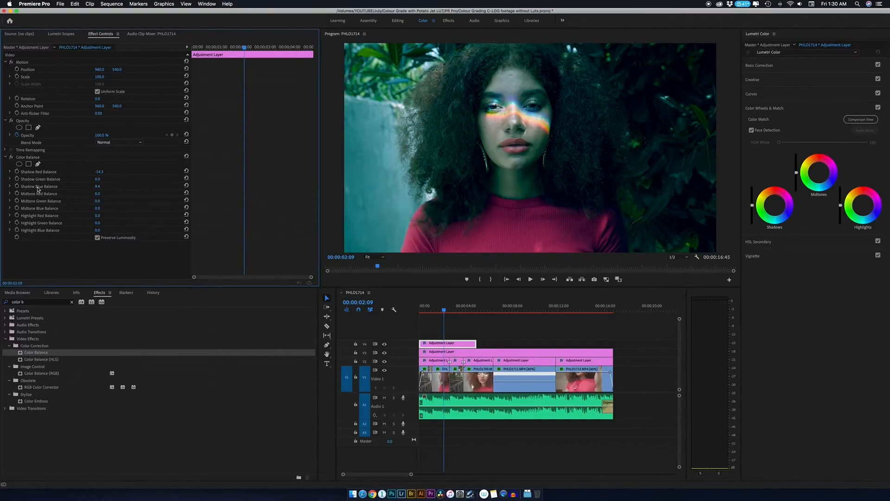
pyautogui.click(11, 173)
pyautogui.moveTo(84, 185); pyautogui.dragTo(92, 185)
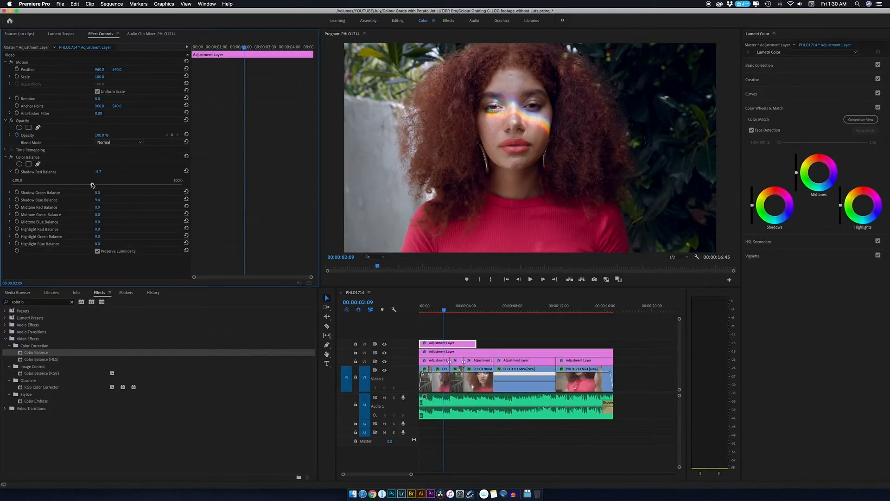
pyautogui.click(10, 172)
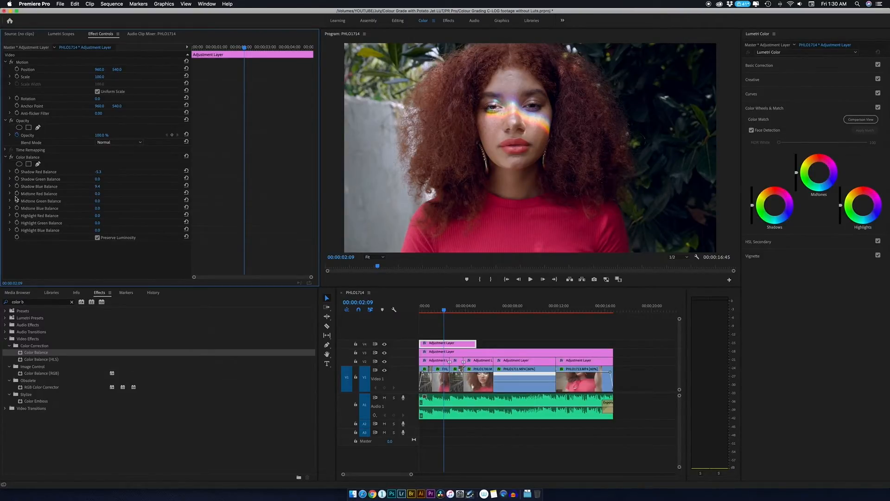
# - Set the V4 adjustment layer's Midtone Red Balance to -5.7 and its Midtone Blue Balance to 5.7
pyautogui.click(10, 194)
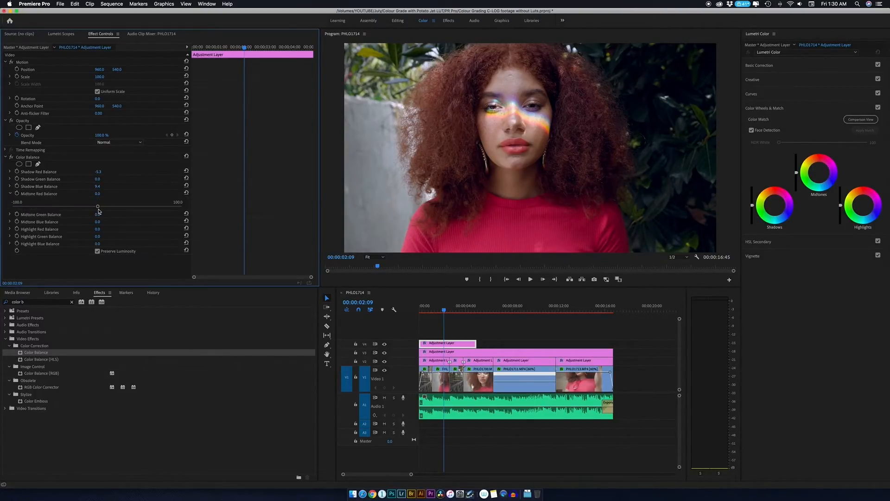
pyautogui.moveTo(98, 208); pyautogui.dragTo(93, 210)
pyautogui.click(10, 194)
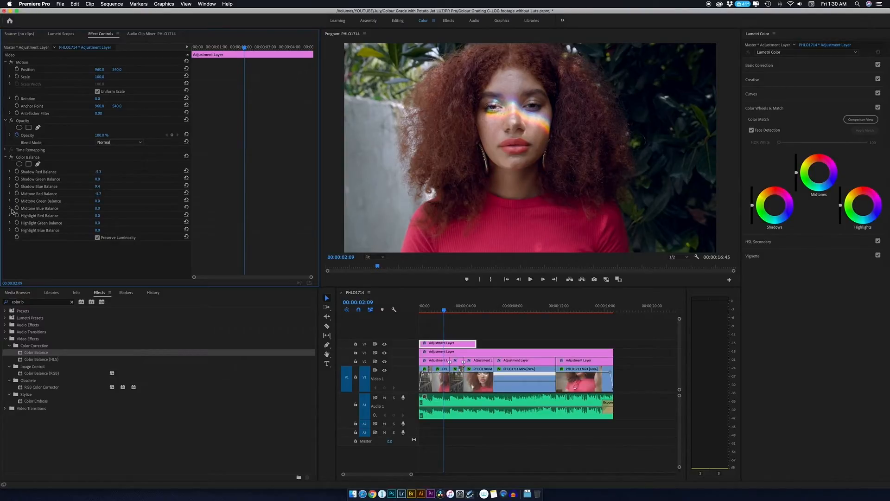
pyautogui.click(10, 208)
pyautogui.moveTo(99, 223); pyautogui.dragTo(103, 223)
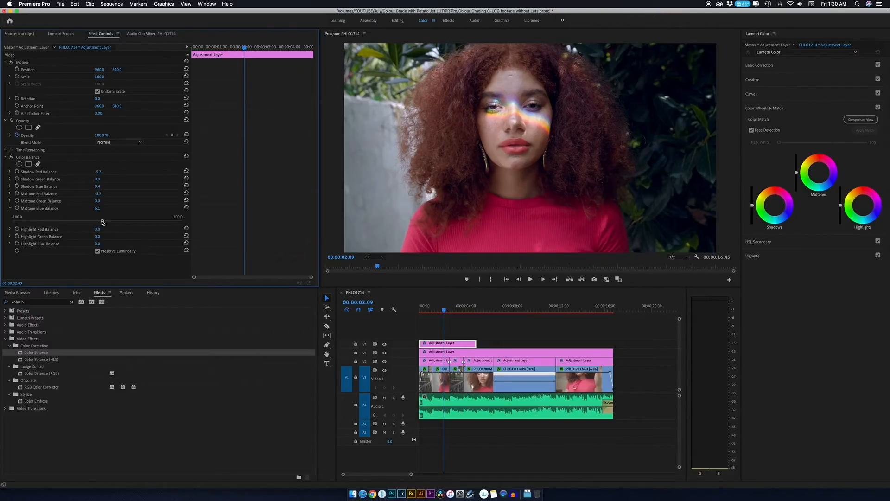
pyautogui.moveTo(103, 222); pyautogui.dragTo(102, 223)
# - Hide track V4 and show it again to compare the image with and without the Color Balance grade
pyautogui.click(385, 346)
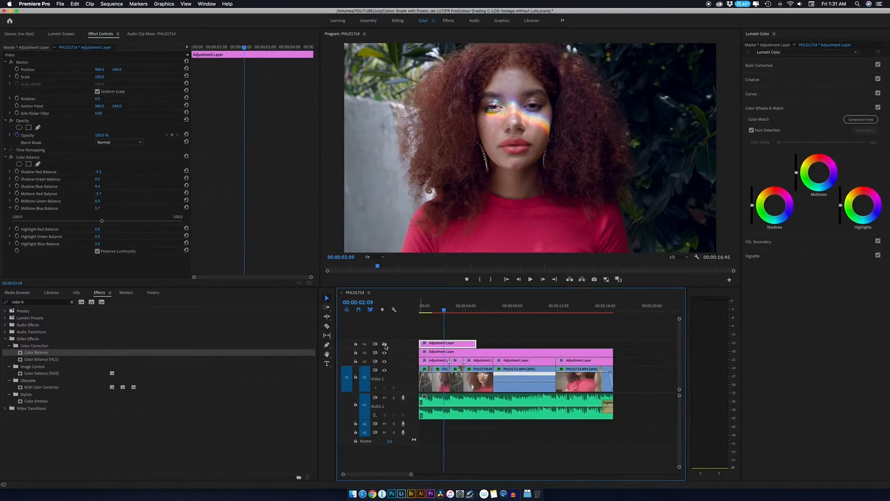
pyautogui.click(386, 346)
pyautogui.click(10, 209)
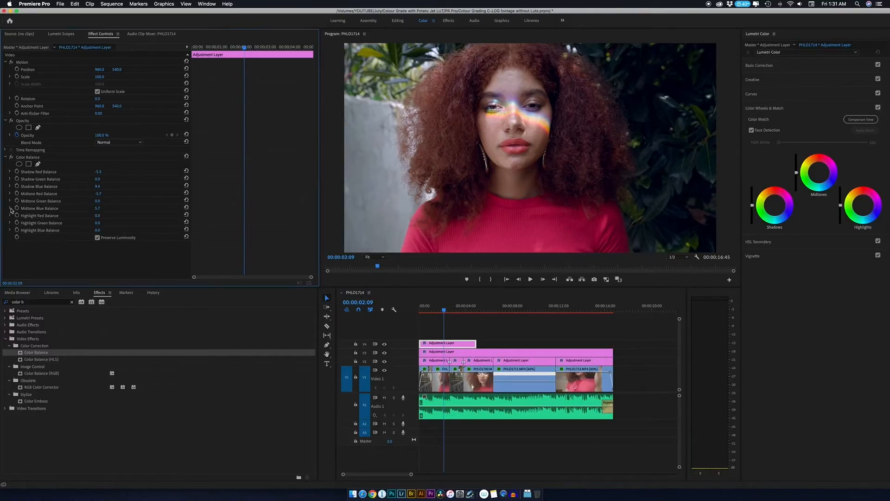
# - Set the V4 adjustment layer's Highlight Blue Balance to -14.3
pyautogui.click(11, 230)
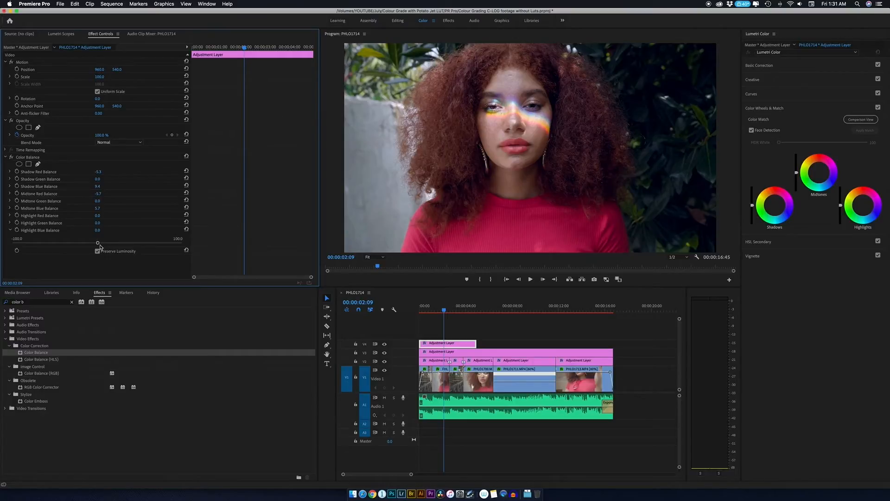
pyautogui.moveTo(98, 243); pyautogui.dragTo(86, 244)
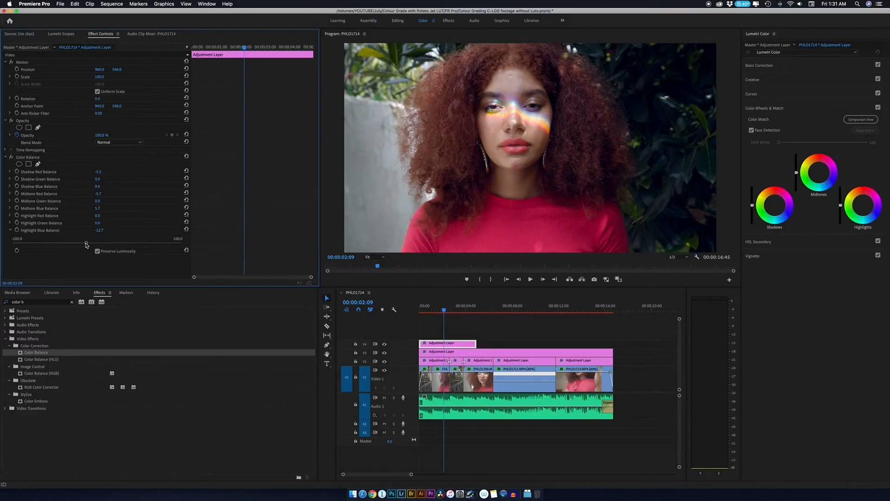
pyautogui.moveTo(86, 245); pyautogui.dragTo(84, 246)
pyautogui.moveTo(84, 245); pyautogui.dragTo(85, 245)
pyautogui.click(11, 230)
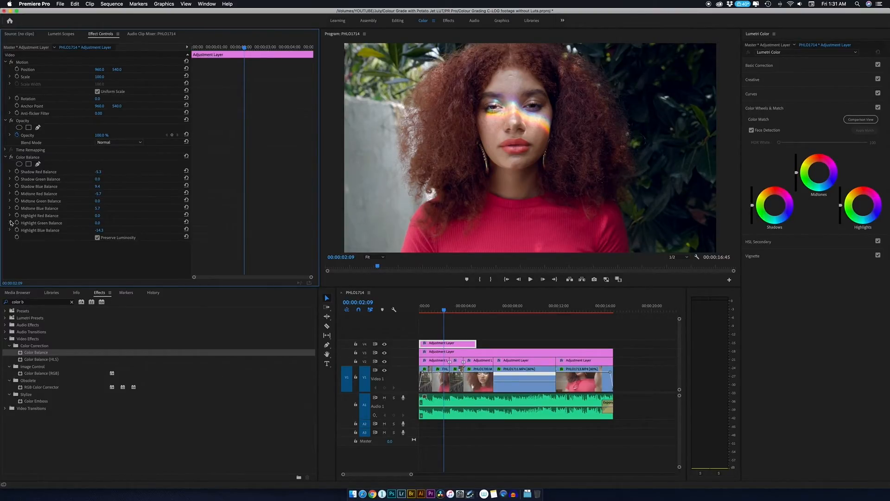
# - Raise the V4 adjustment layer's Highlight Red Balance slightly above zero and collapse the Color Balance settings
pyautogui.click(11, 215)
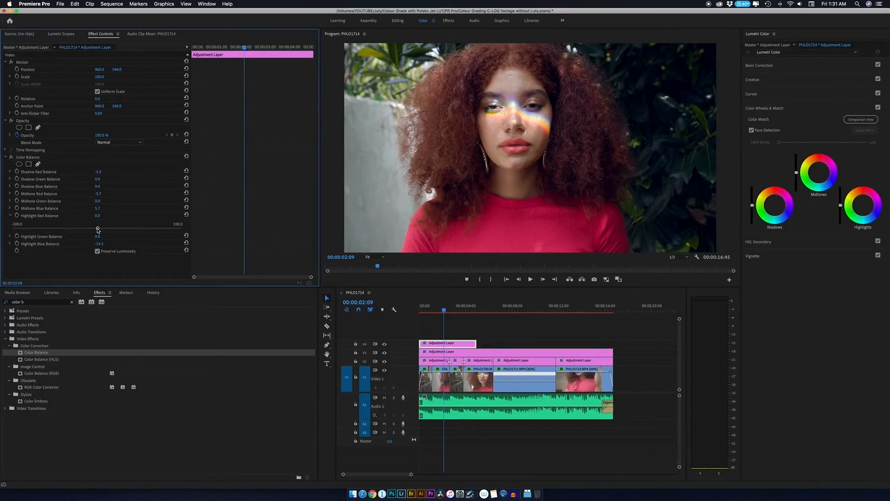
pyautogui.moveTo(98, 229); pyautogui.dragTo(102, 230)
pyautogui.moveTo(102, 228); pyautogui.dragTo(104, 229)
pyautogui.click(5, 157)
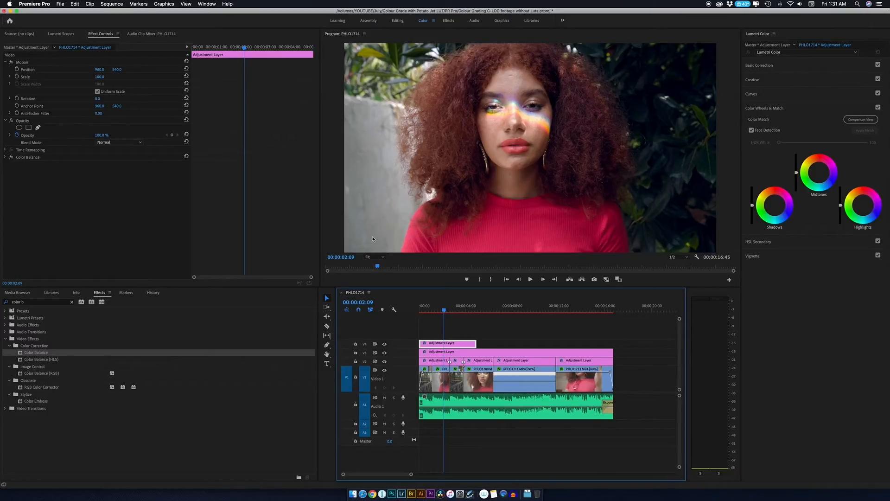
# - Search the effects for "lumetri col" and apply Lumetri Color to the V4 adjustment layer
pyautogui.click(72, 304)
pyautogui.click(43, 302)
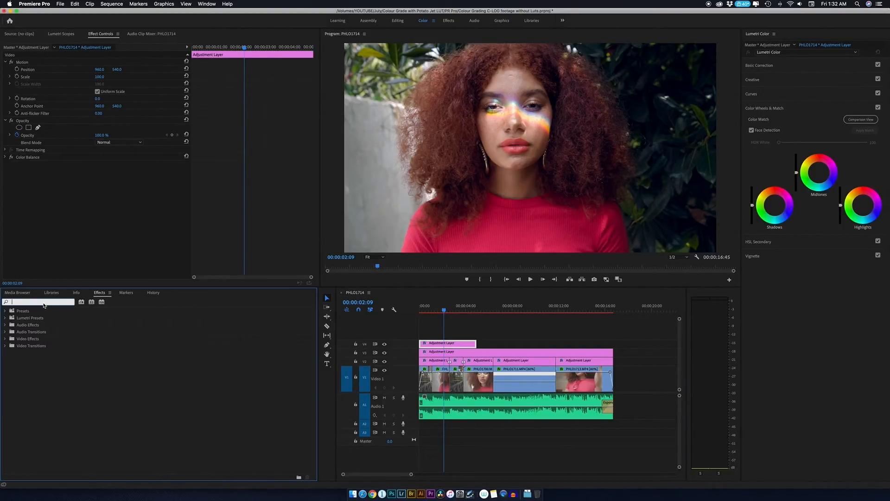
pyautogui.write('lu')
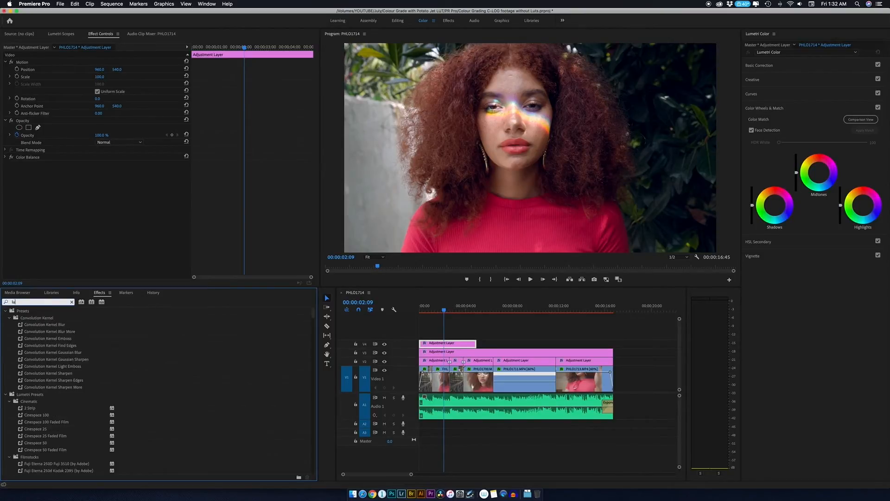
pyautogui.write('metri co')
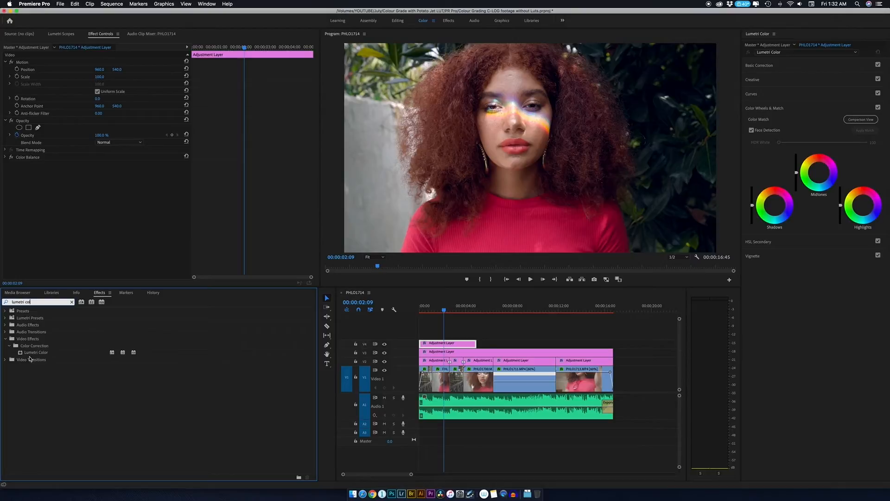
pyautogui.moveTo(33, 353); pyautogui.dragTo(452, 345)
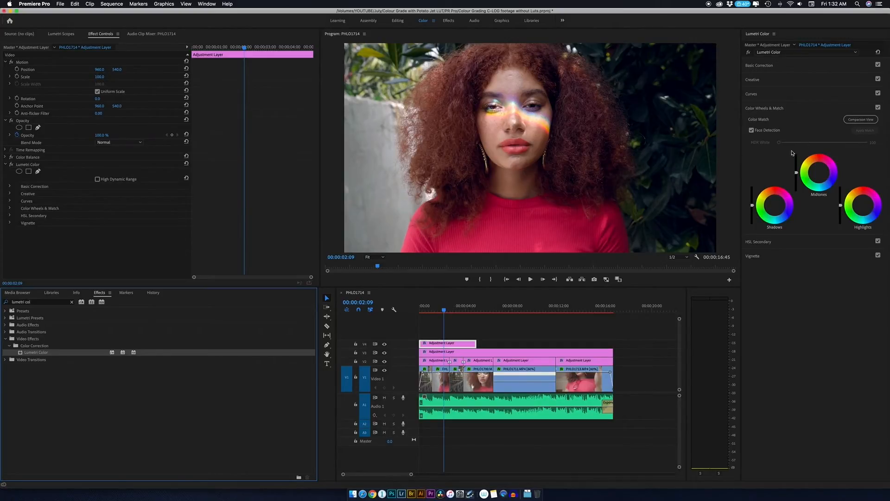
# - In Lumetri's RGB Curves, give the master curve a subtle shadow and highlight adjustment, and fine-tune the red and blue curves around their midpoints
pyautogui.click(772, 96)
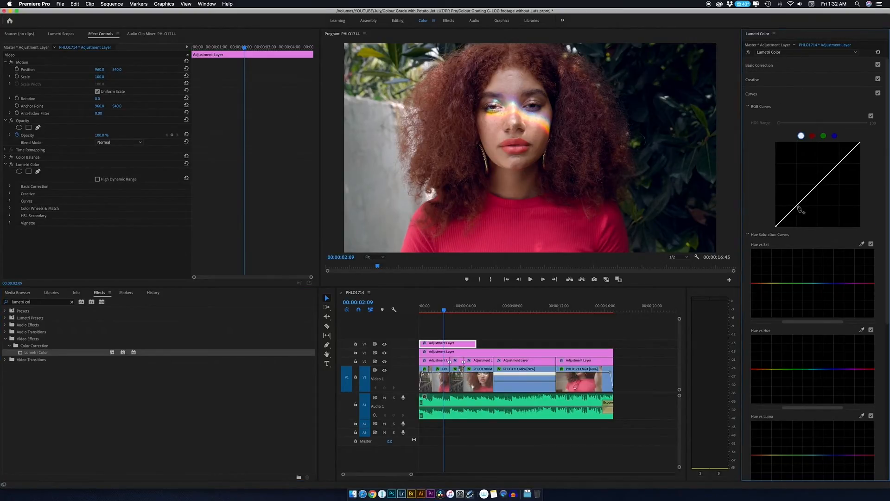
pyautogui.moveTo(799, 206); pyautogui.dragTo(797, 208)
pyautogui.click(840, 164)
pyautogui.click(813, 137)
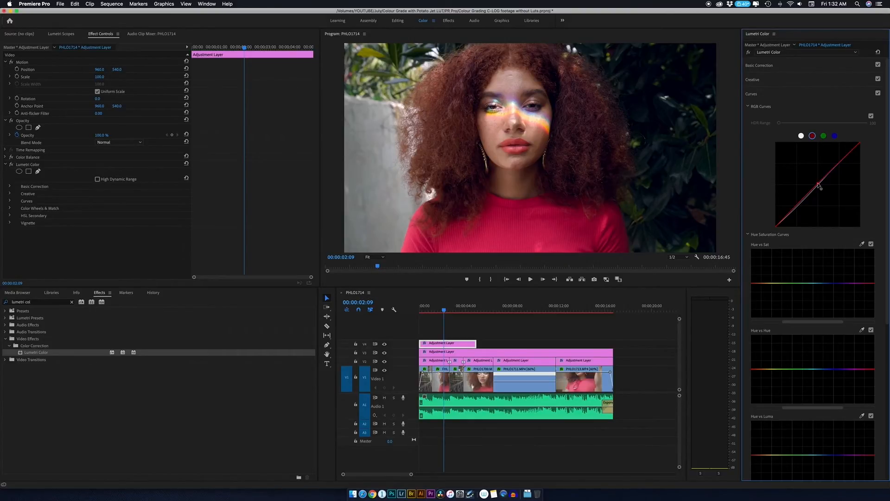
pyautogui.click(835, 135)
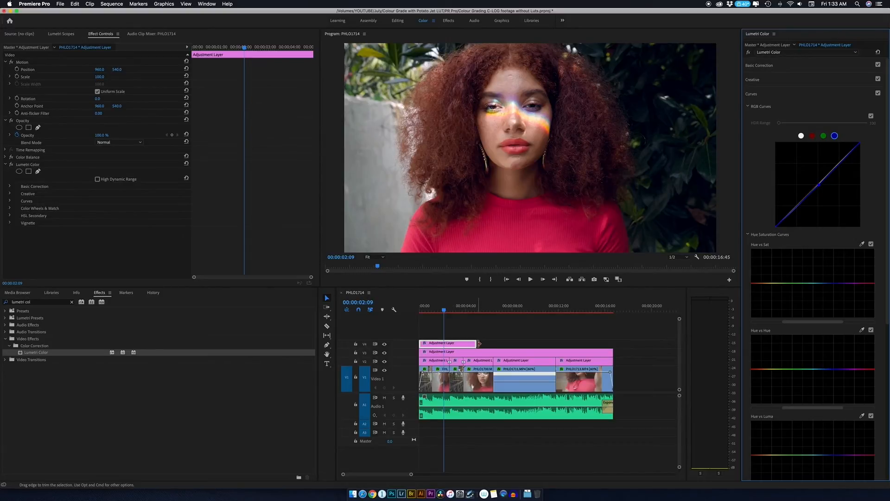
# - Extend the V4 adjustment layer to the end of the clips and render the in-to-out range from 00:00:00:00 to 00:00:16:42
pyautogui.moveTo(475, 343); pyautogui.dragTo(610, 342)
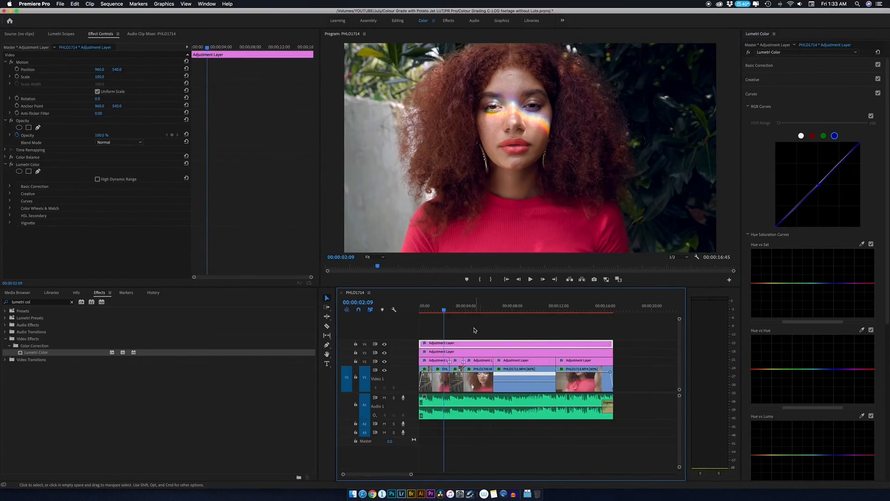
pyautogui.moveTo(454, 317); pyautogui.dragTo(405, 313)
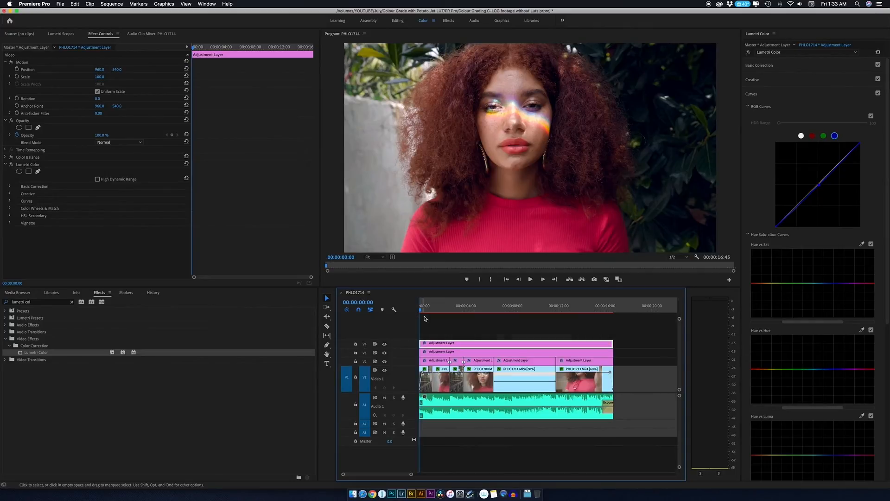
pyautogui.moveTo(423, 311); pyautogui.dragTo(615, 306)
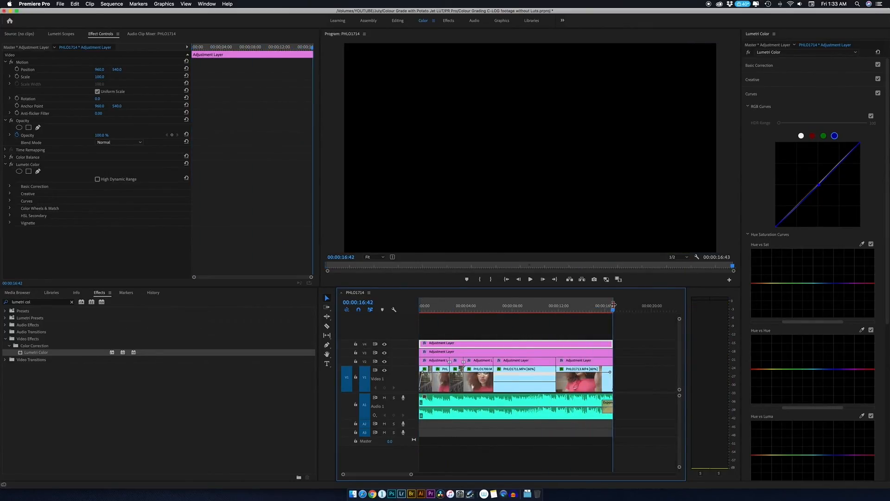
pyautogui.click(111, 7)
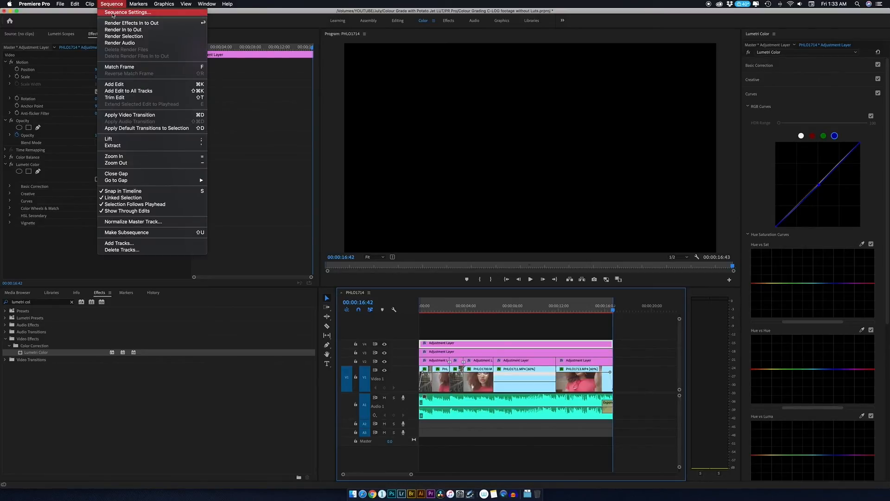
pyautogui.click(113, 33)
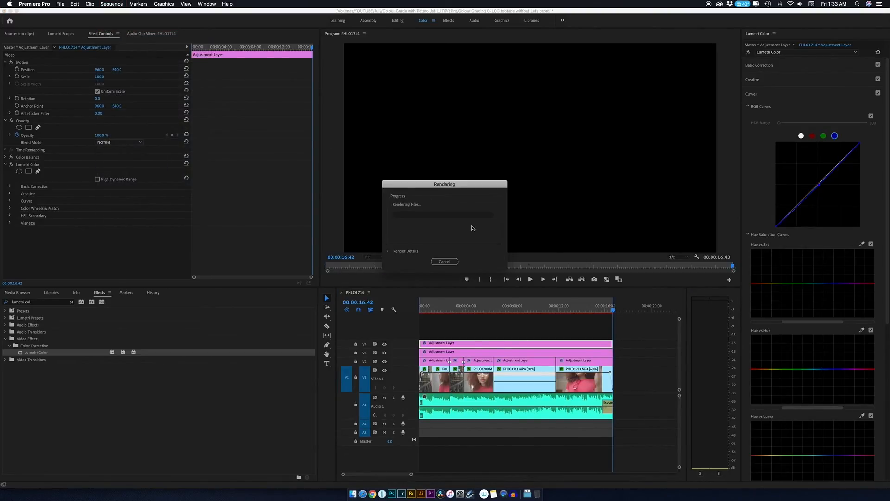